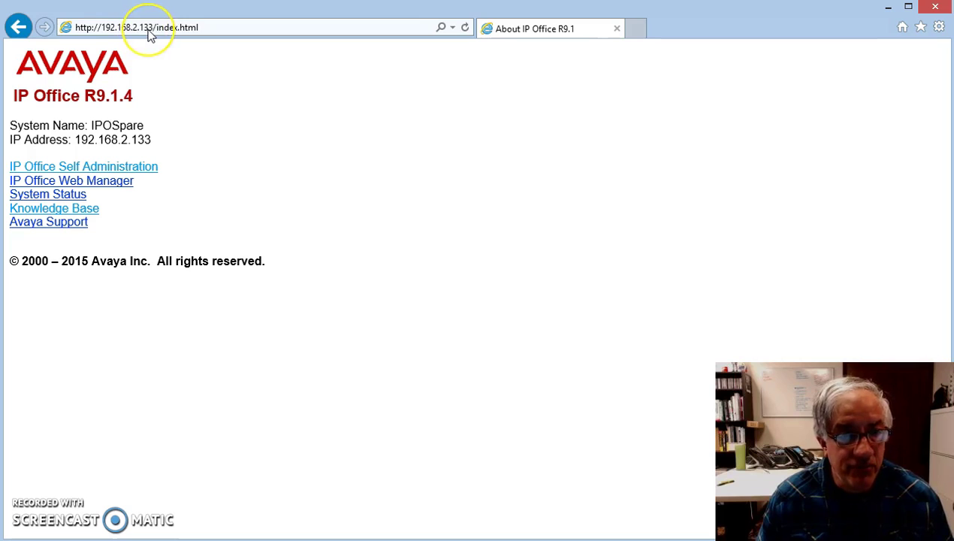
Open the IP Office Self Administration site and continue past its certificate warning.
{"action": "left_click", "coordinate": [109, 167]}
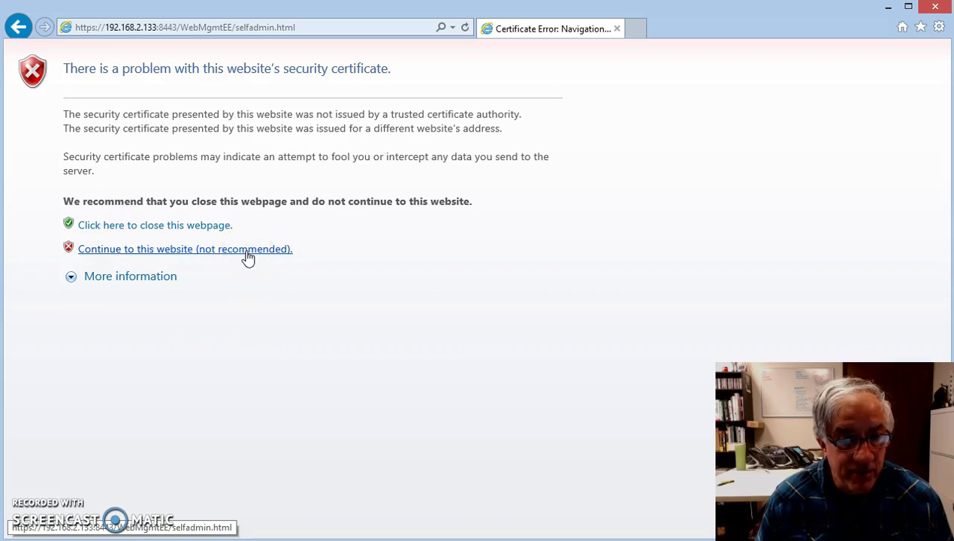
{"action": "left_click", "coordinate": [247, 254]}
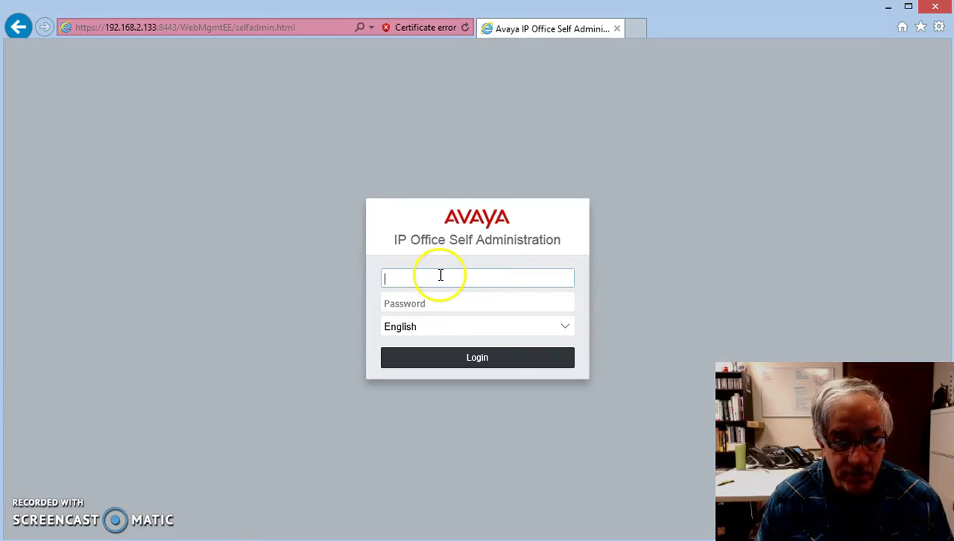
Log in to Self Administration with the user's account name and password.
{"action": "left_click", "coordinate": [439, 275]}
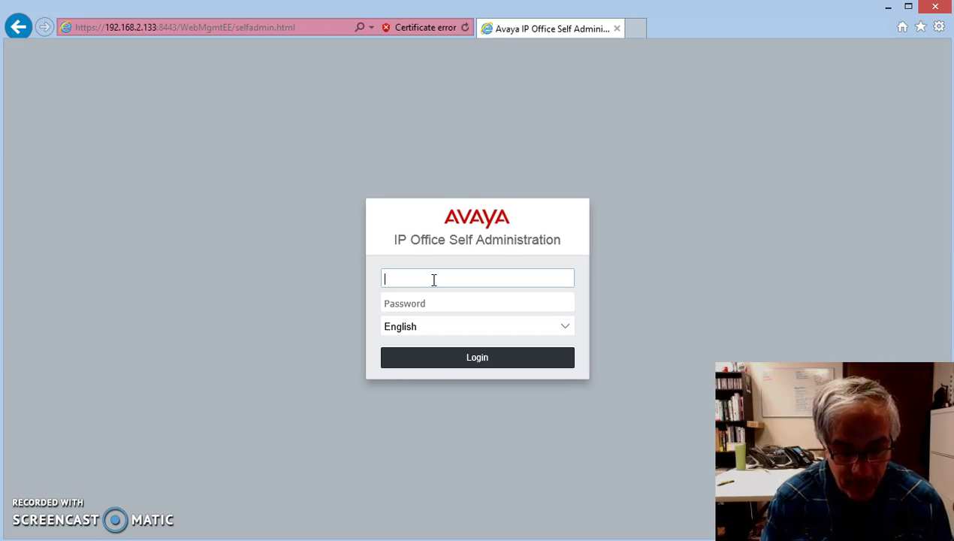
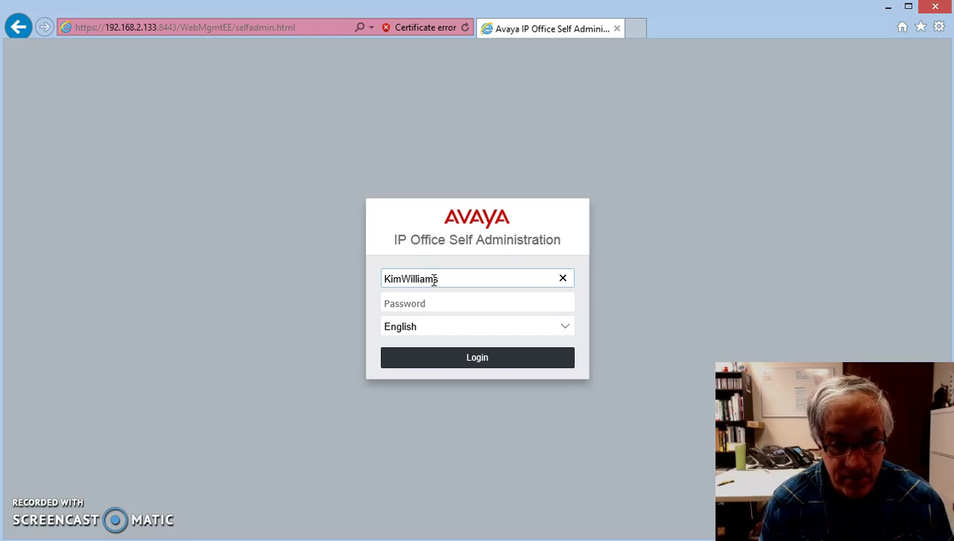
{"action": "left_click", "coordinate": [454, 302]}
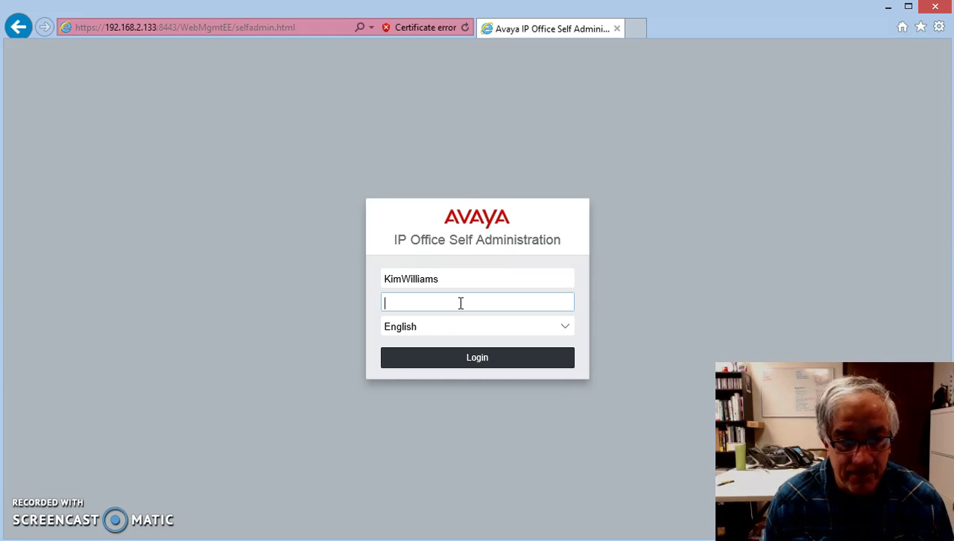
{"action": "type", "text": "********"}
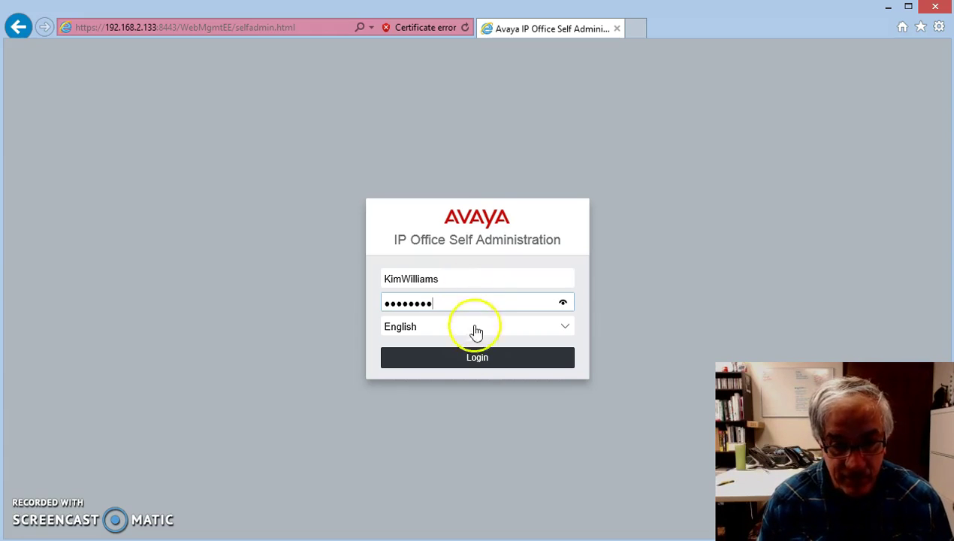
{"action": "left_click", "coordinate": [485, 358]}
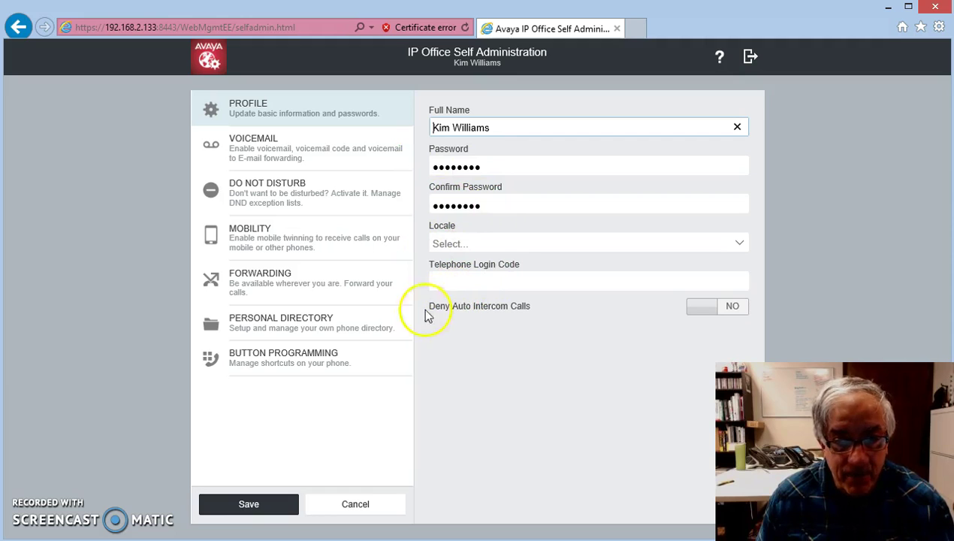
Set the voicemail e-mail to the user's xyzcompany.com address and save it.
{"action": "left_click", "coordinate": [252, 148]}
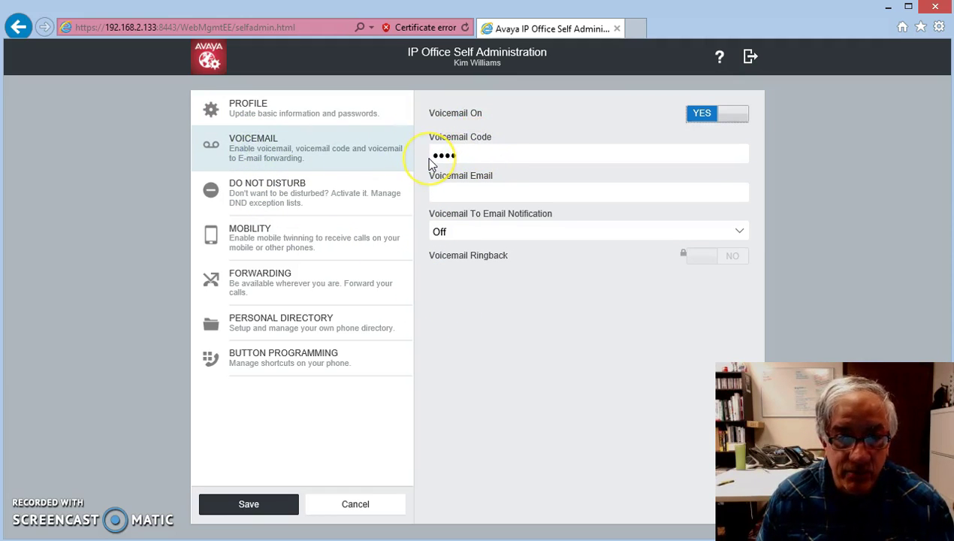
{"action": "left_click", "coordinate": [450, 192]}
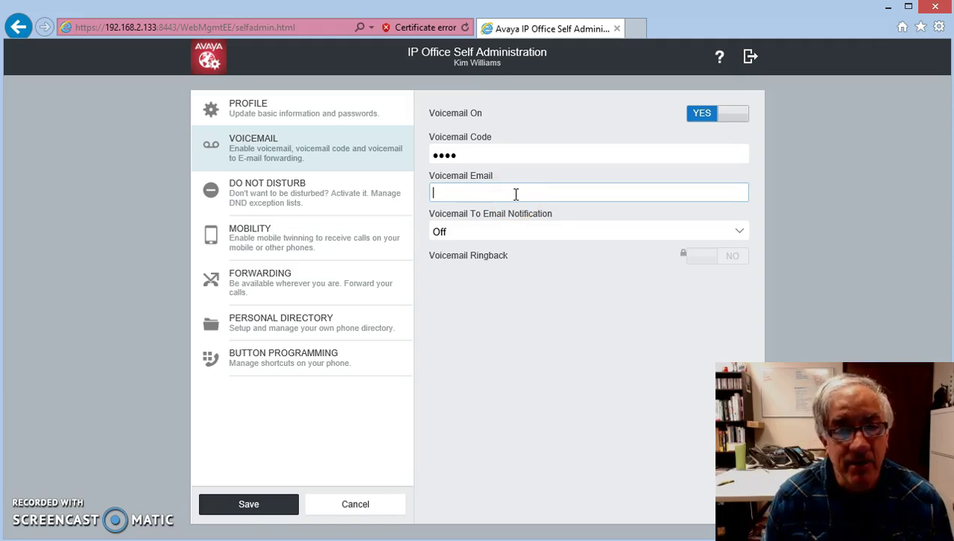
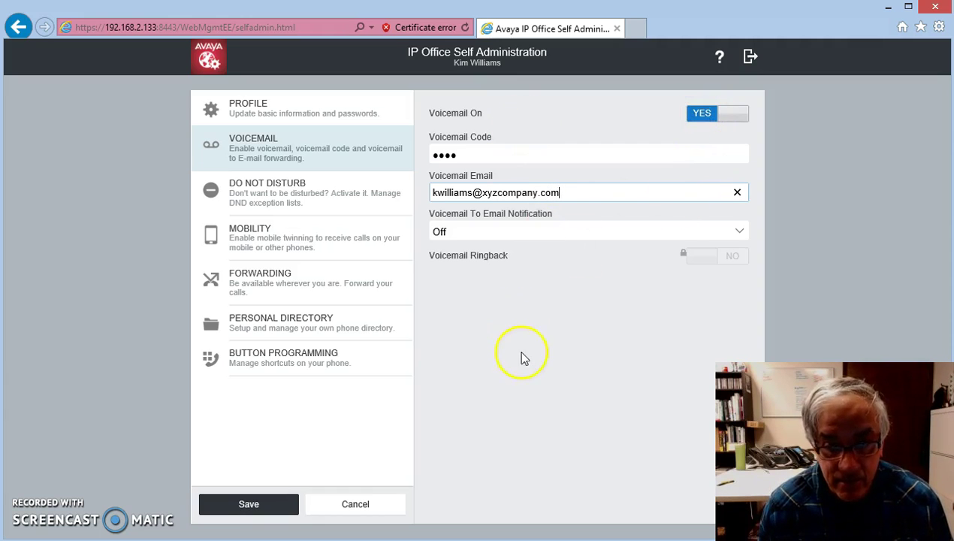
{"action": "left_click", "coordinate": [249, 505]}
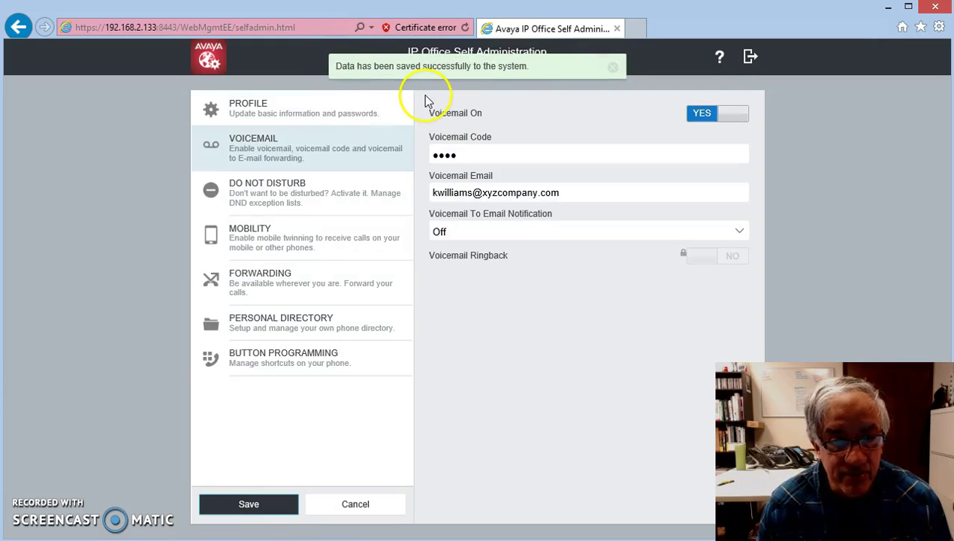
Add 203 to the Do Not Disturb exception list, leaving DND off, and save.
{"action": "left_click", "coordinate": [278, 197]}
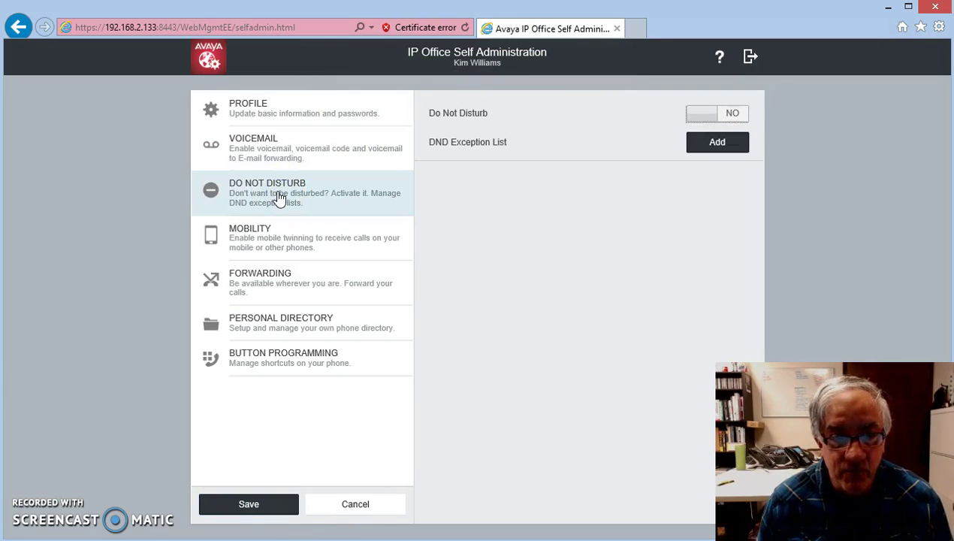
{"action": "left_click", "coordinate": [704, 116]}
{"action": "left_click", "coordinate": [732, 118]}
{"action": "left_click", "coordinate": [717, 146]}
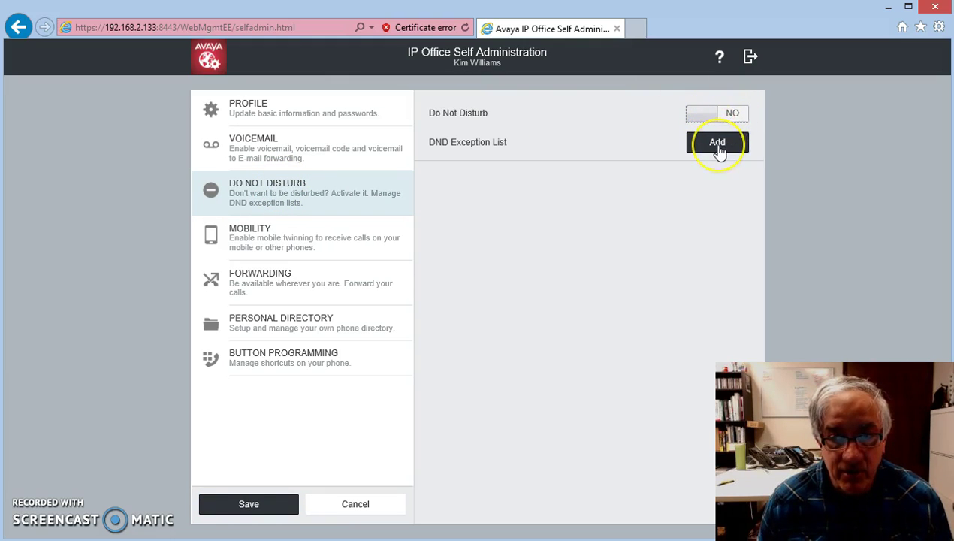
{"action": "left_click", "coordinate": [718, 145]}
{"action": "left_click", "coordinate": [423, 296]}
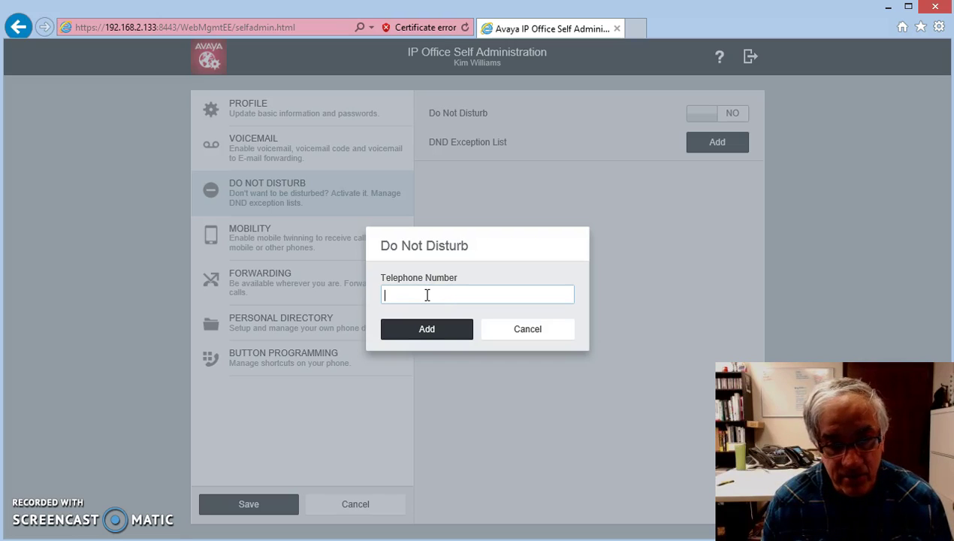
{"action": "type", "text": "203"}
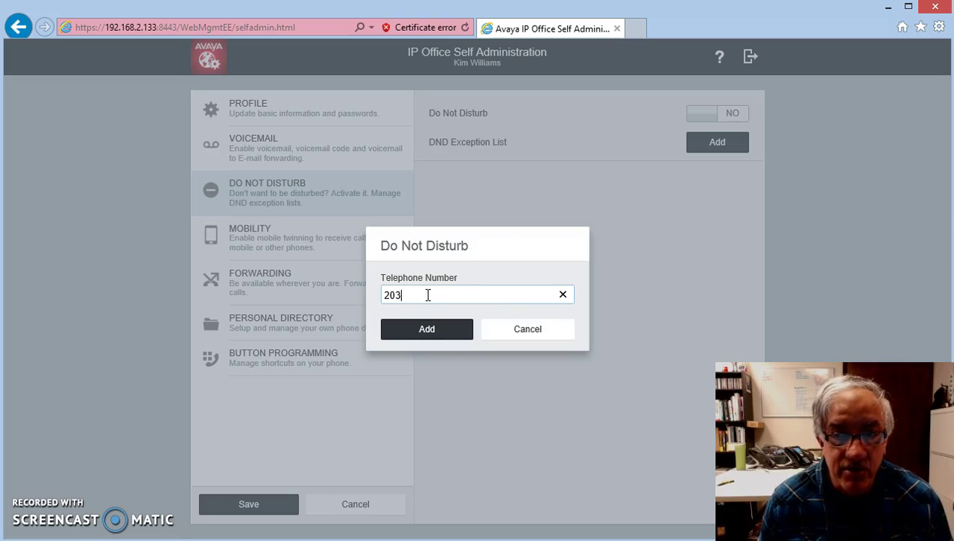
{"action": "left_click", "coordinate": [427, 330]}
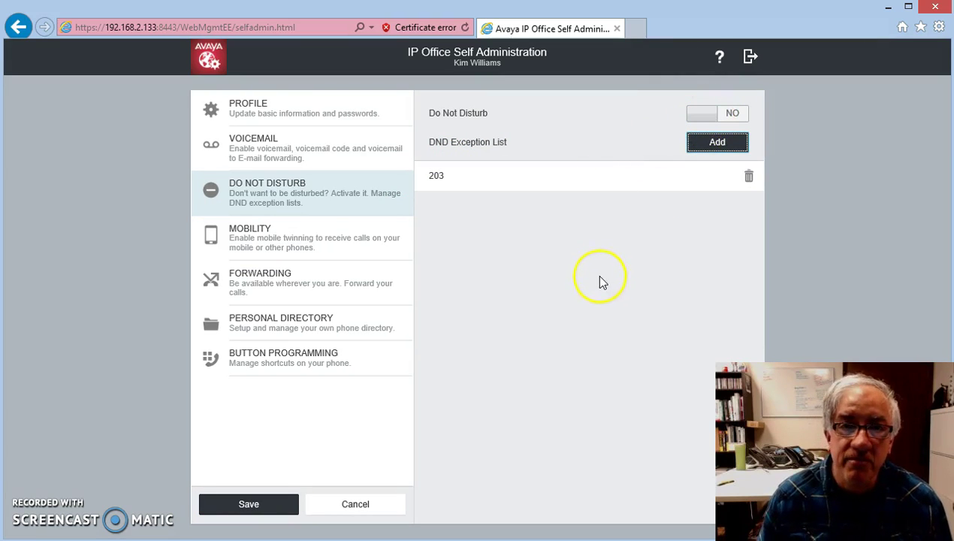
{"action": "left_click", "coordinate": [241, 506]}
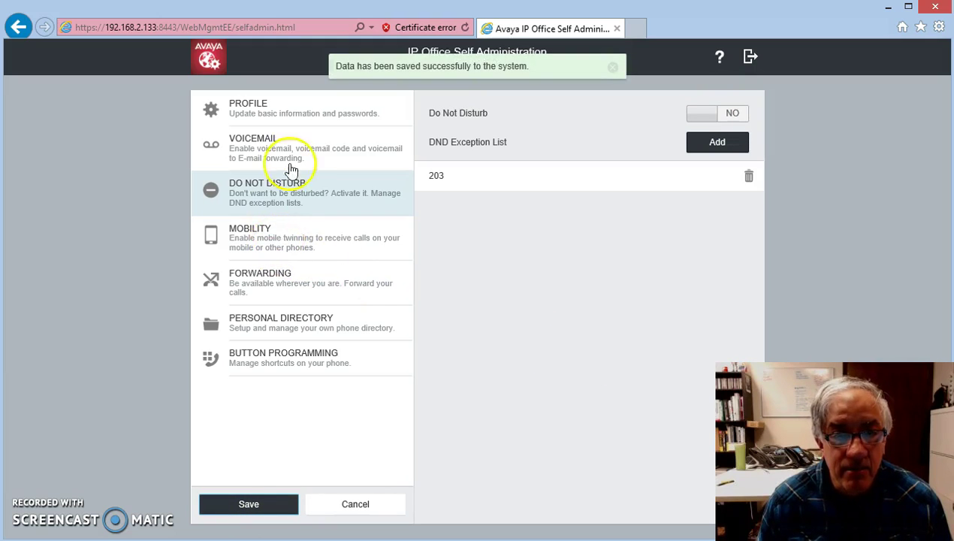
Enter the user's mobile number as the Mobility twinning number and save, twinning left off.
{"action": "left_click", "coordinate": [264, 238]}
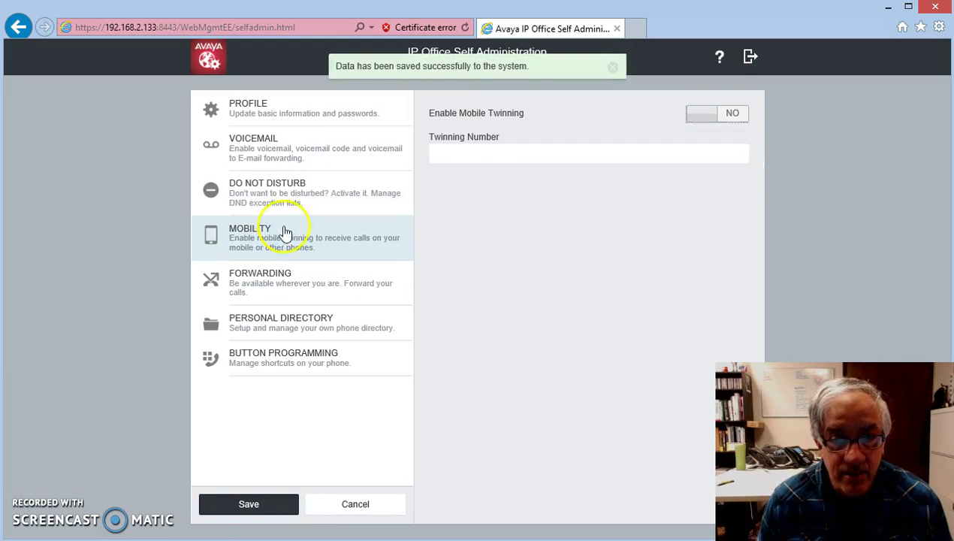
{"action": "left_click", "coordinate": [479, 153]}
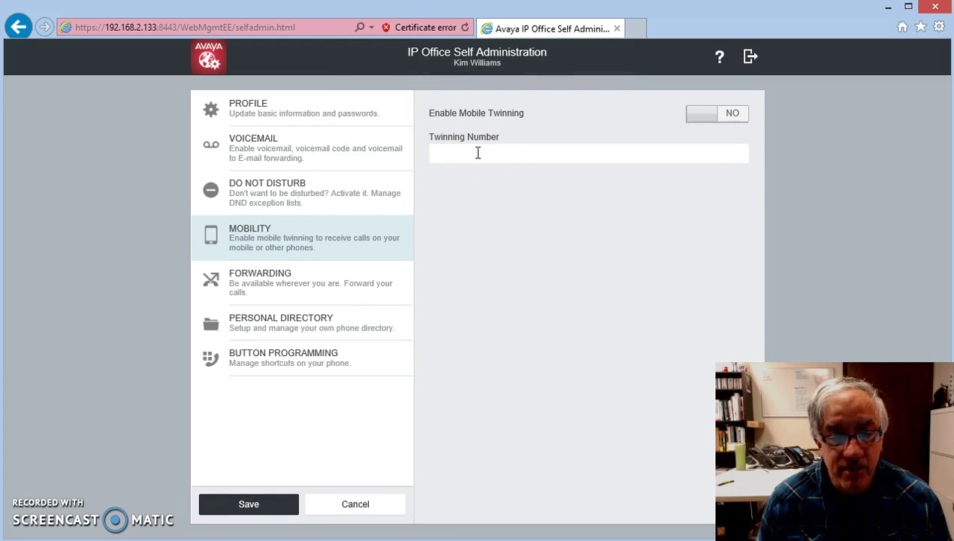
{"action": "left_click", "coordinate": [477, 152]}
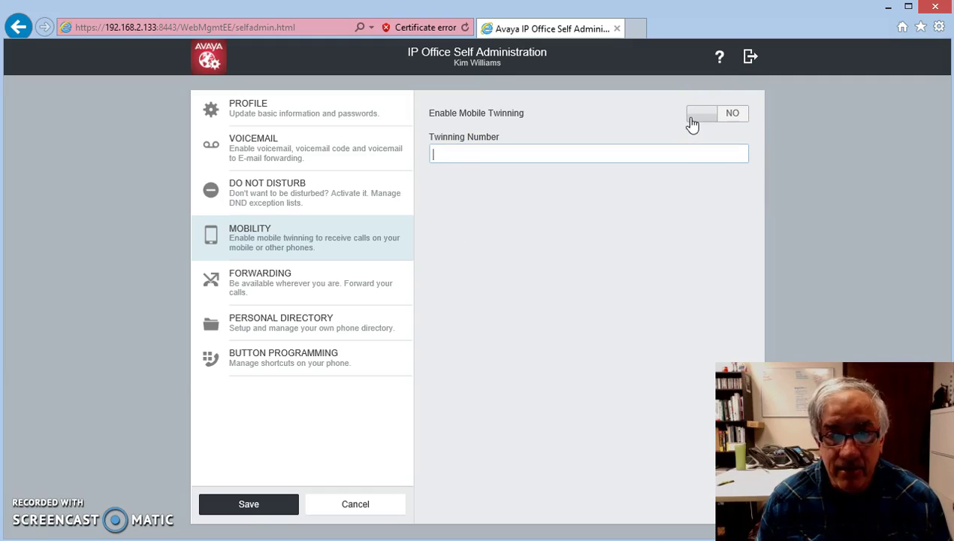
{"action": "left_click", "coordinate": [451, 154]}
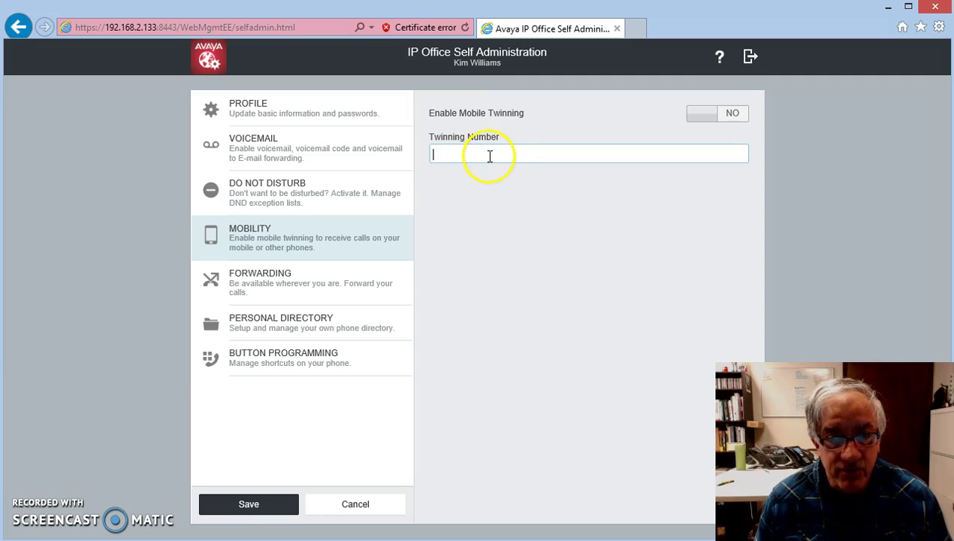
{"action": "type", "text": "91414555"}
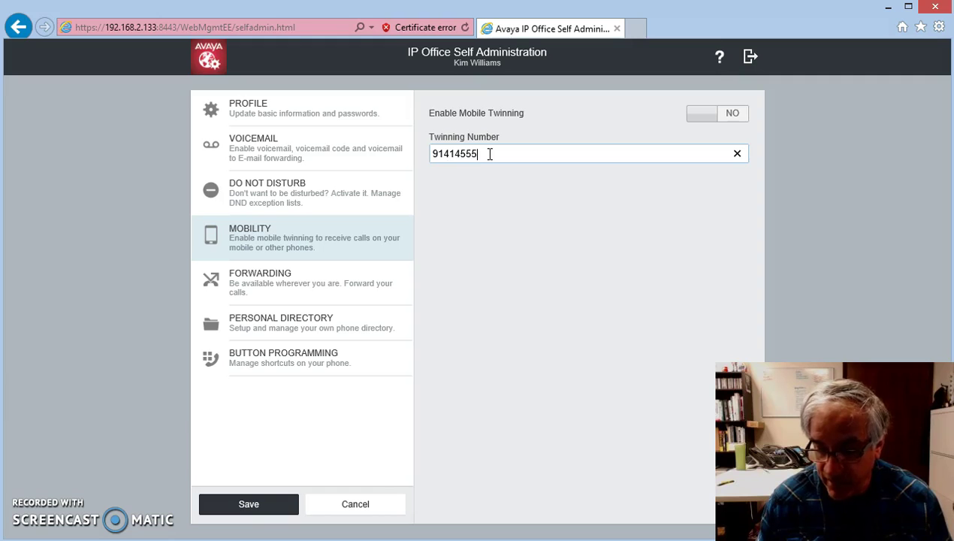
{"action": "type", "text": "1212"}
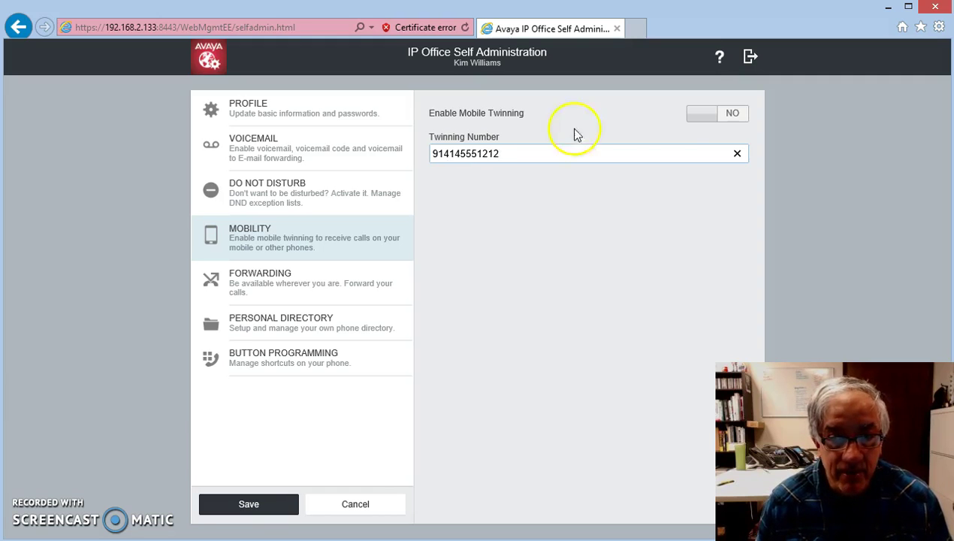
{"action": "left_click", "coordinate": [248, 505]}
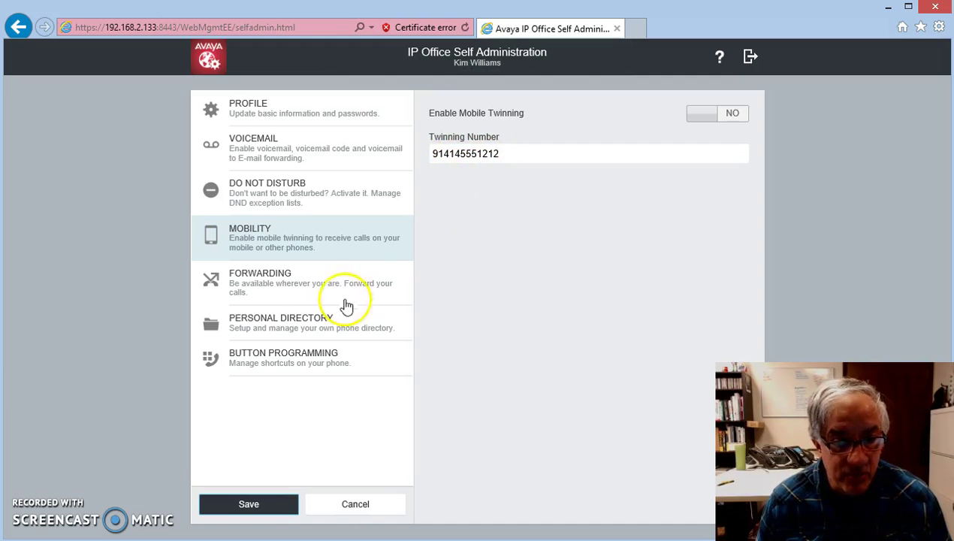
Save the Forwarding settings with forward number 203 and Forward Unconditional left at NO.
{"action": "left_click", "coordinate": [251, 284]}
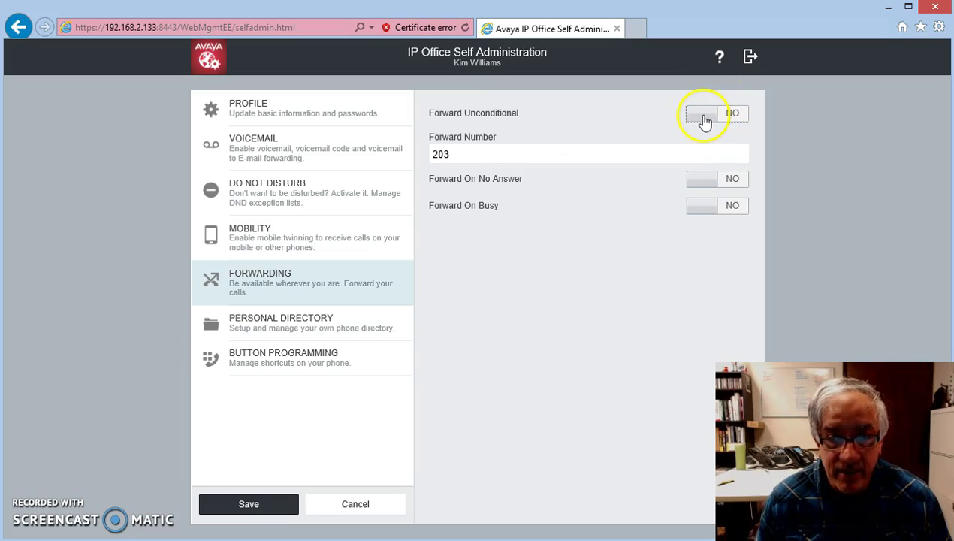
{"action": "left_click", "coordinate": [460, 154]}
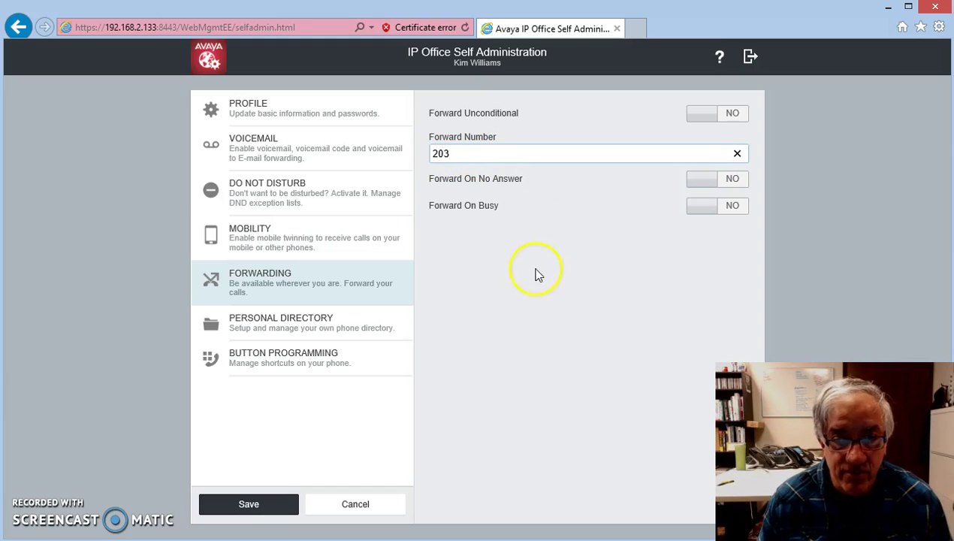
{"action": "left_click", "coordinate": [703, 114]}
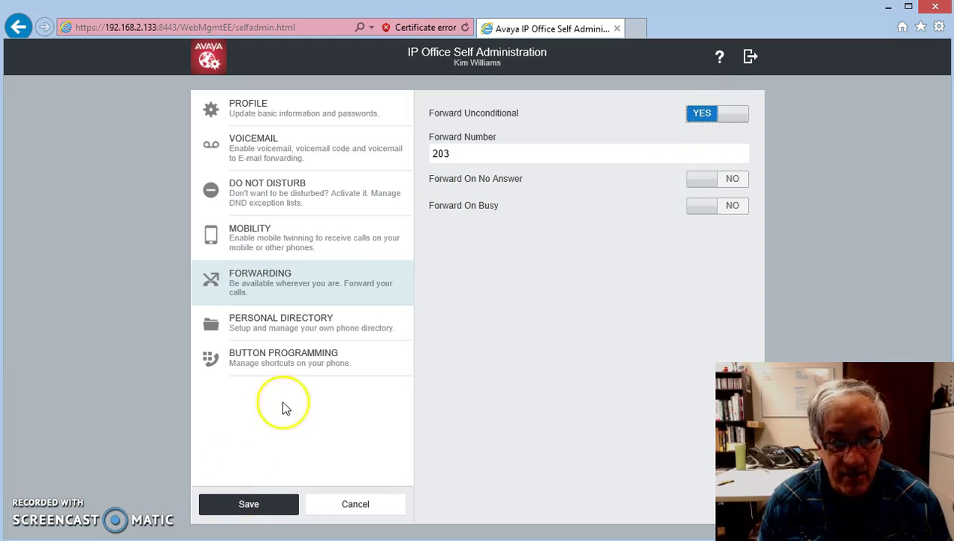
{"action": "left_click", "coordinate": [736, 116]}
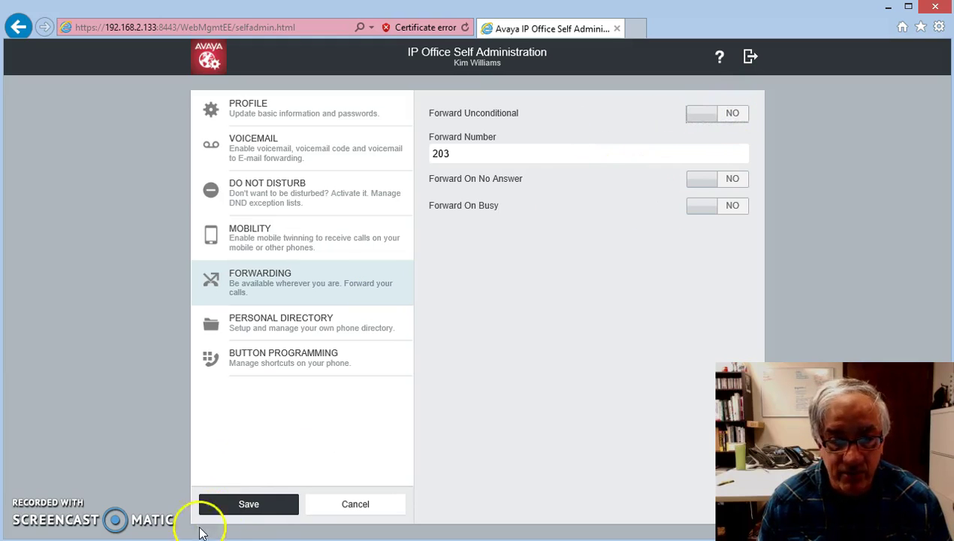
{"action": "left_click", "coordinate": [242, 511]}
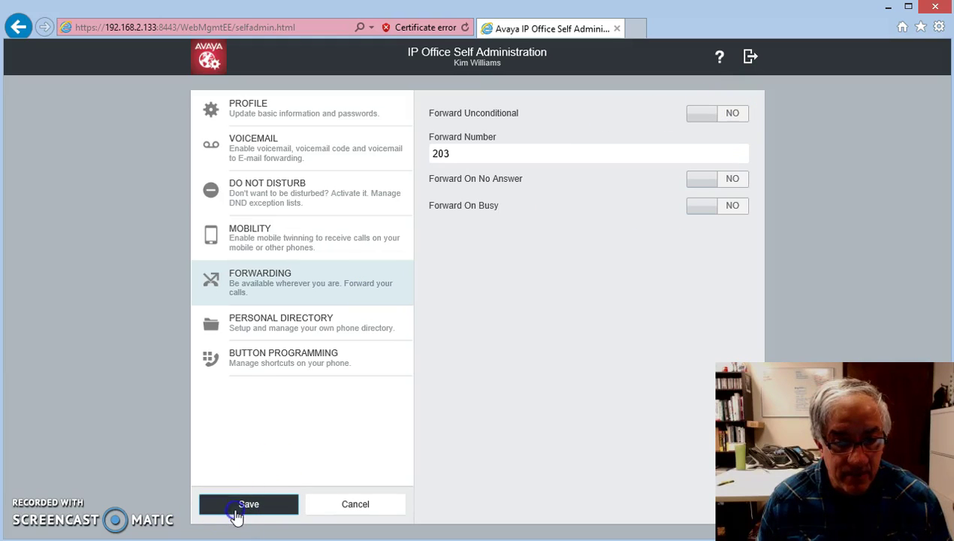
In the Personal Directory, begin a new entry and browse speed dial numbers, then cancel it.
{"action": "left_click", "coordinate": [281, 324]}
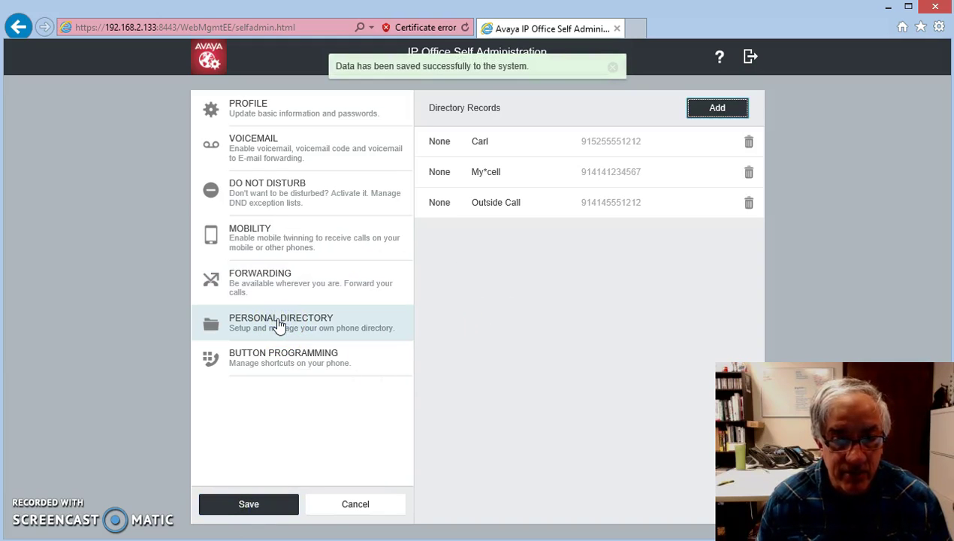
{"action": "left_click", "coordinate": [589, 327]}
{"action": "left_click", "coordinate": [704, 109]}
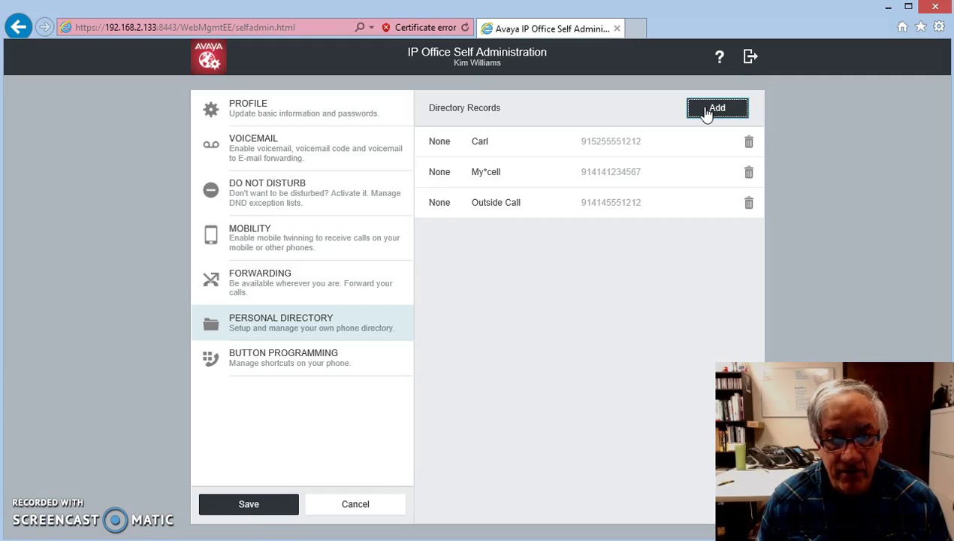
{"action": "left_click", "coordinate": [710, 109]}
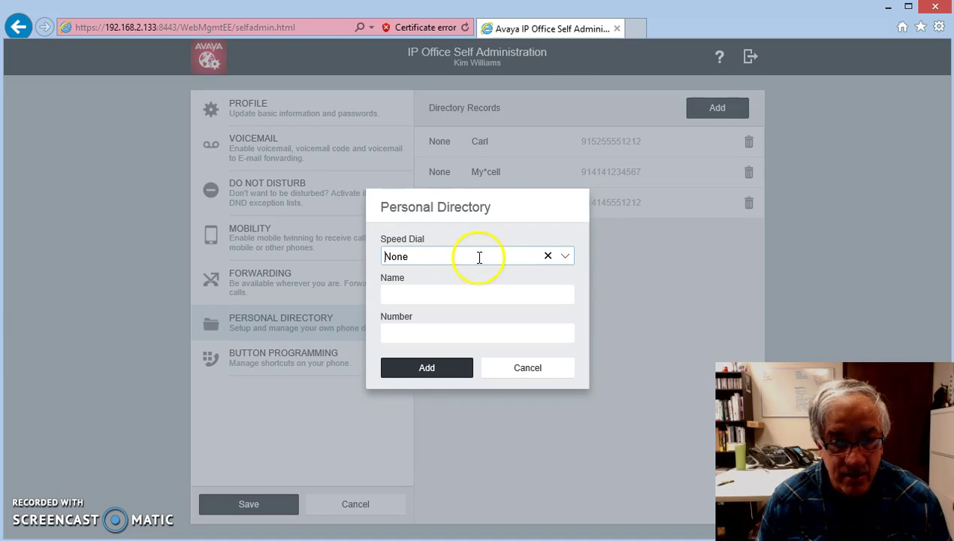
{"action": "left_click", "coordinate": [423, 296]}
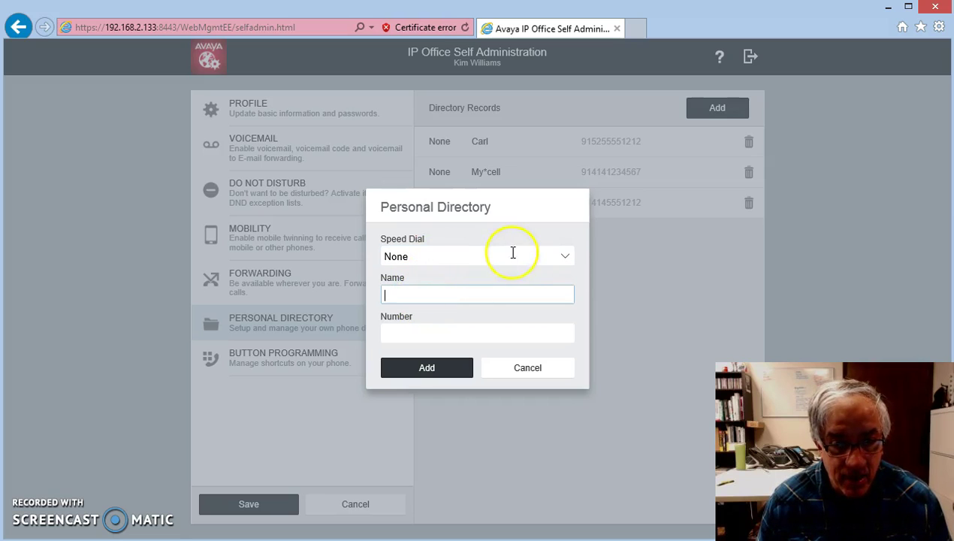
{"action": "left_click", "coordinate": [562, 259]}
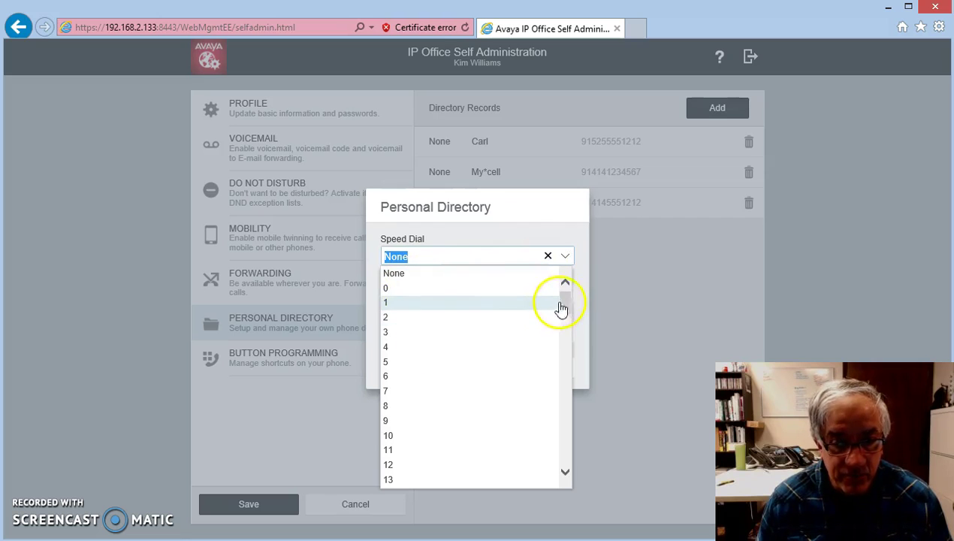
{"action": "left_click_drag", "start_coordinate": [564, 304], "coordinate": [565, 288]}
{"action": "left_click", "coordinate": [556, 227]}
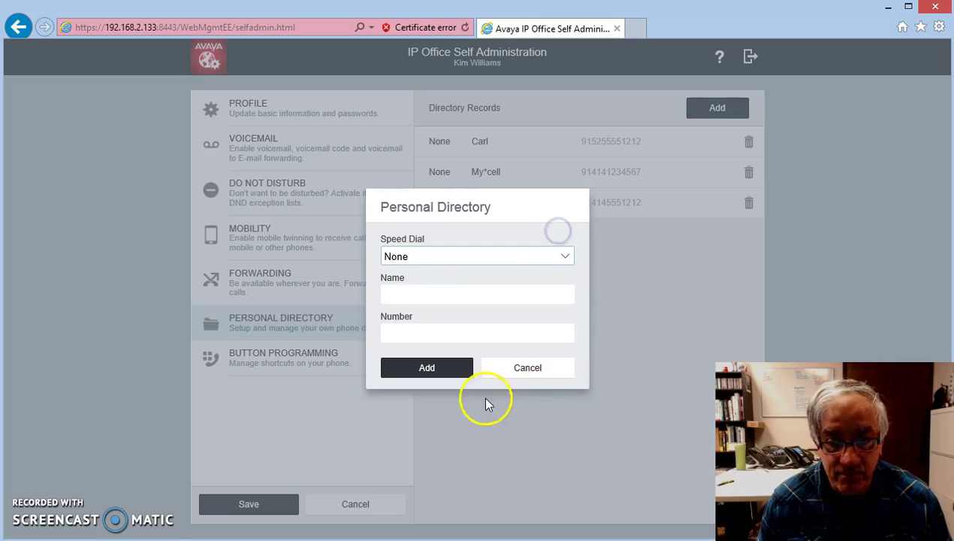
{"action": "left_click", "coordinate": [515, 374]}
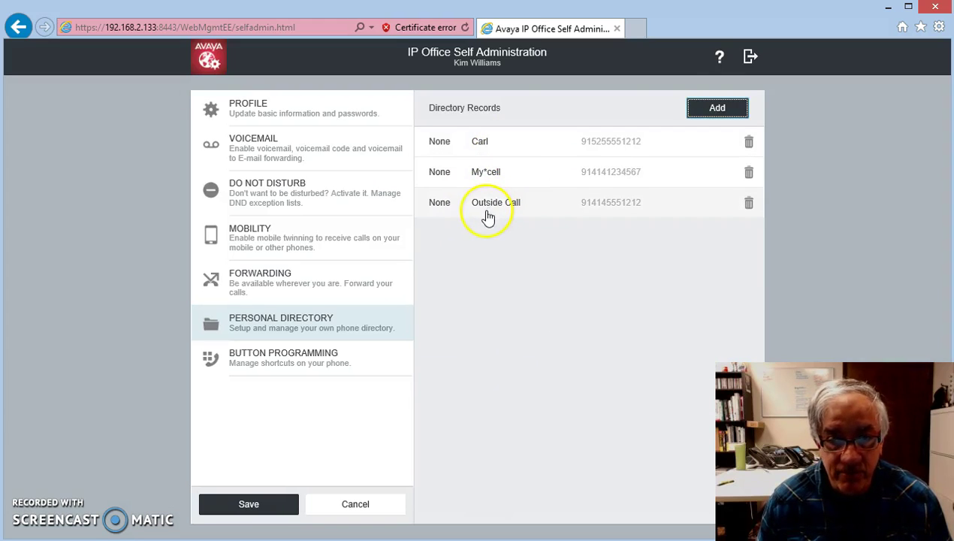
Add a new contact's name and number to the directory on Speed Dial 3.
{"action": "left_click", "coordinate": [718, 106]}
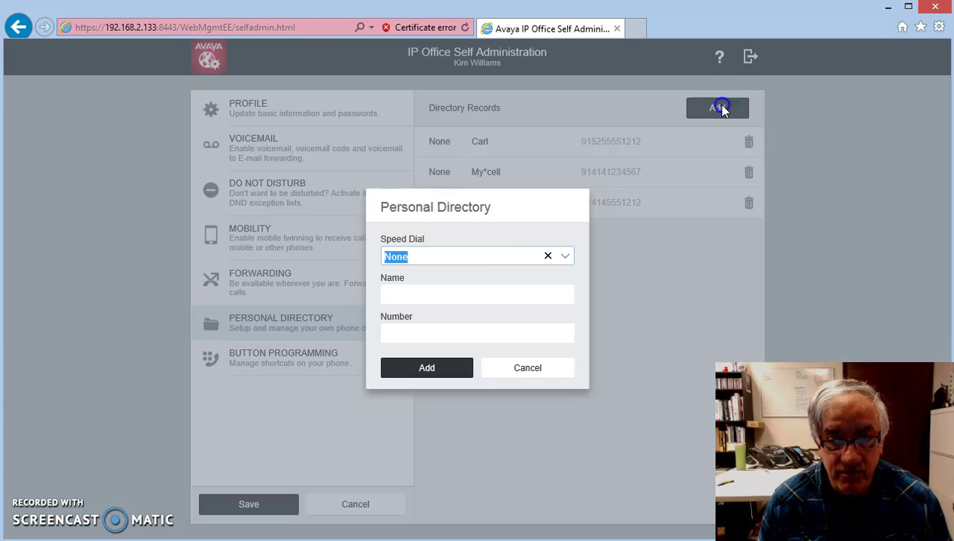
{"action": "left_click", "coordinate": [563, 257]}
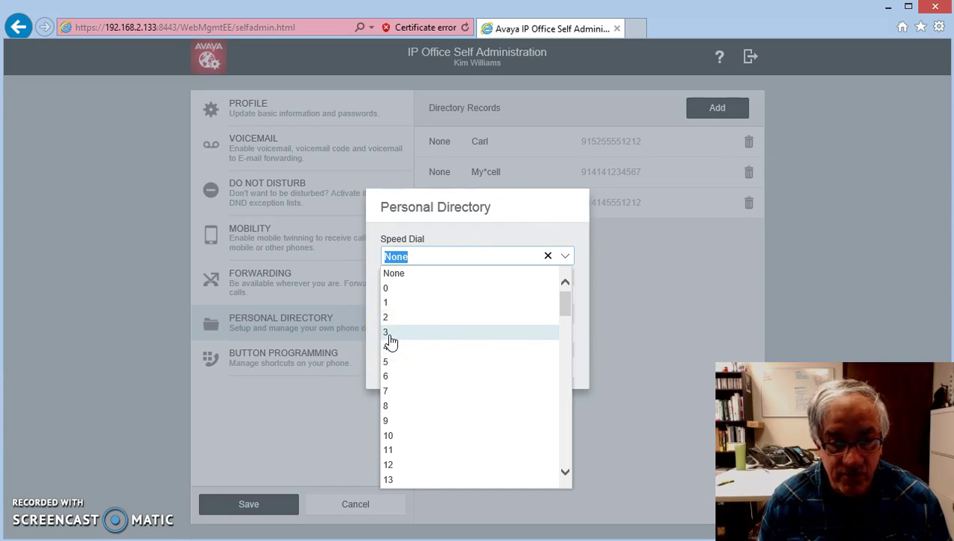
{"action": "left_click", "coordinate": [389, 336]}
{"action": "left_click", "coordinate": [400, 294]}
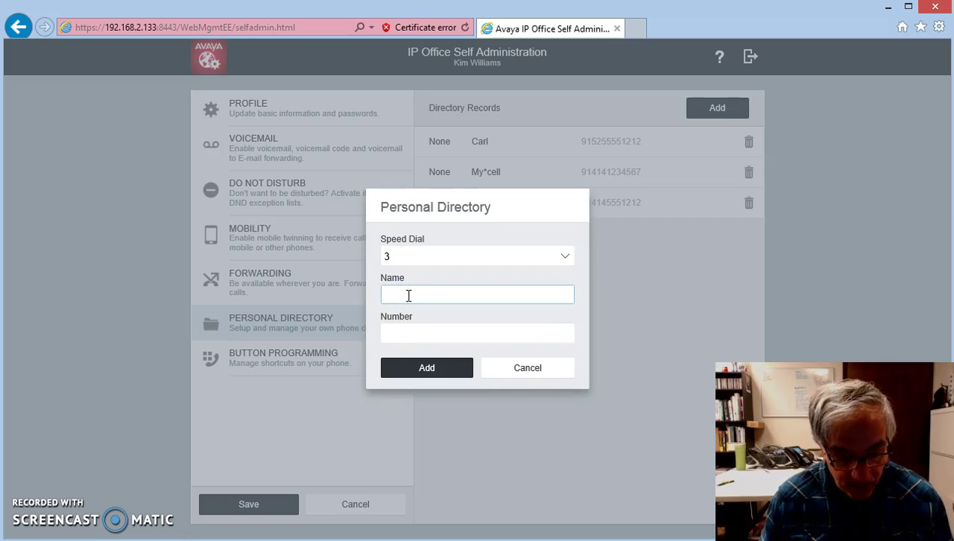
{"action": "type", "text": "John"}
{"action": "key", "text": "Tab"}
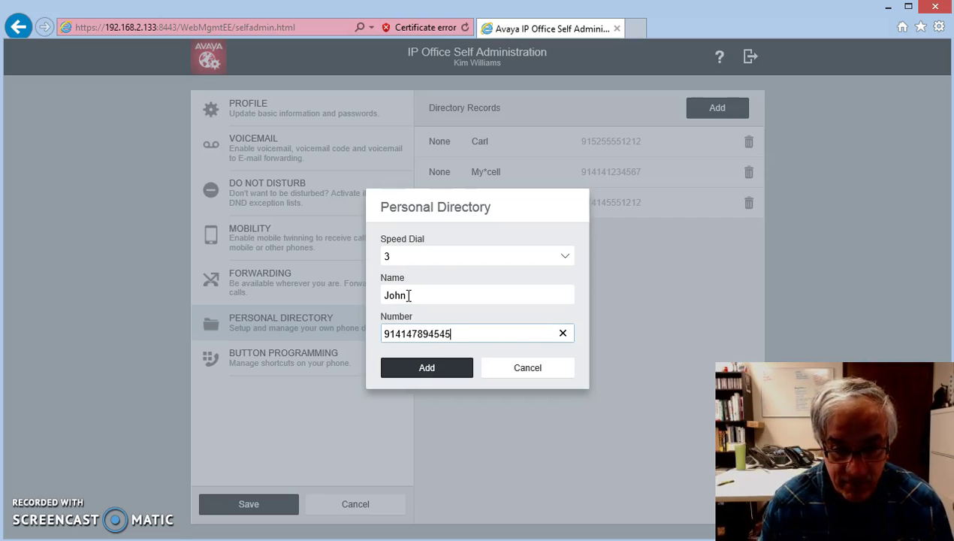
{"action": "left_click", "coordinate": [412, 371]}
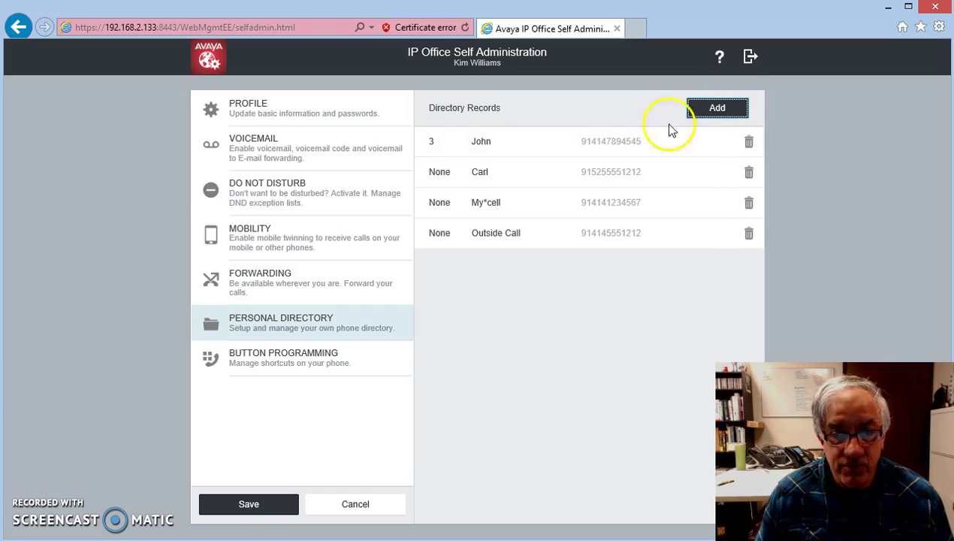
{"action": "left_click", "coordinate": [257, 361]}
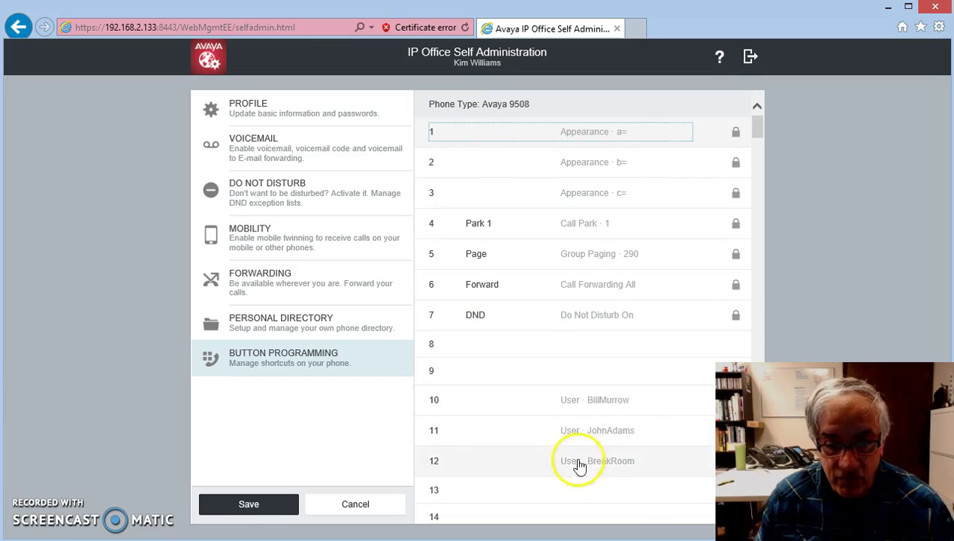
{"action": "left_click_drag", "start_coordinate": [756, 134], "coordinate": [756, 123]}
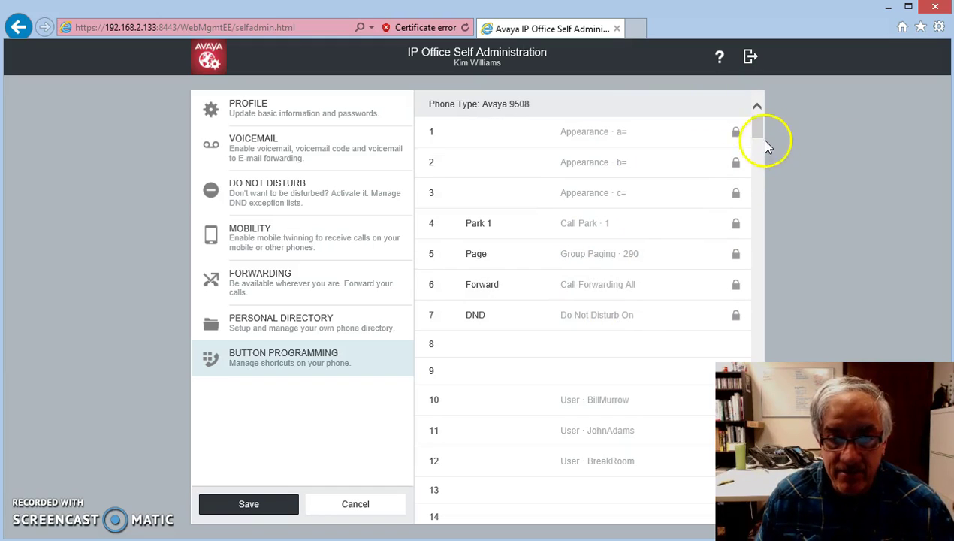
{"action": "scroll", "coordinate": [759, 131], "scroll_direction": "down", "scroll_amount": 2}
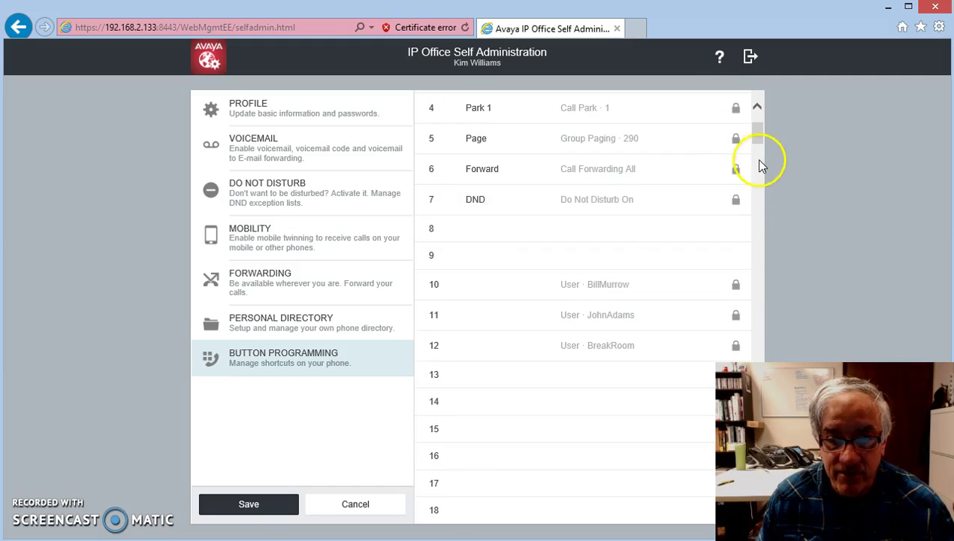
{"action": "left_click_drag", "start_coordinate": [759, 144], "coordinate": [759, 145]}
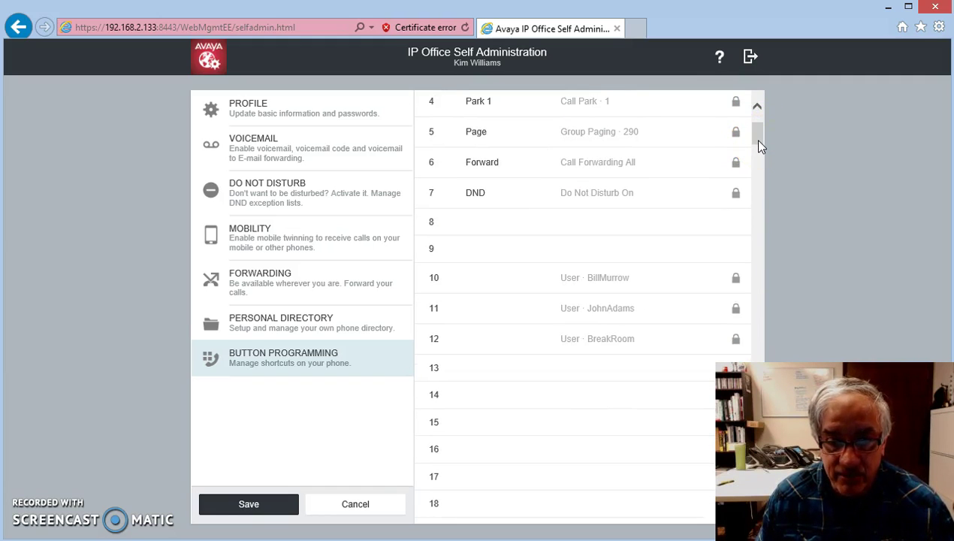
{"action": "left_click", "coordinate": [480, 230]}
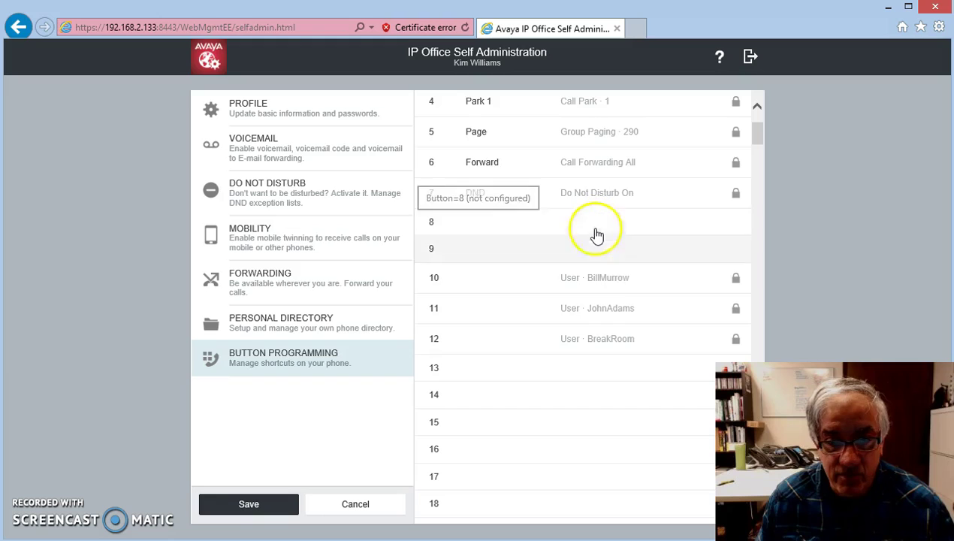
{"action": "left_click", "coordinate": [606, 285]}
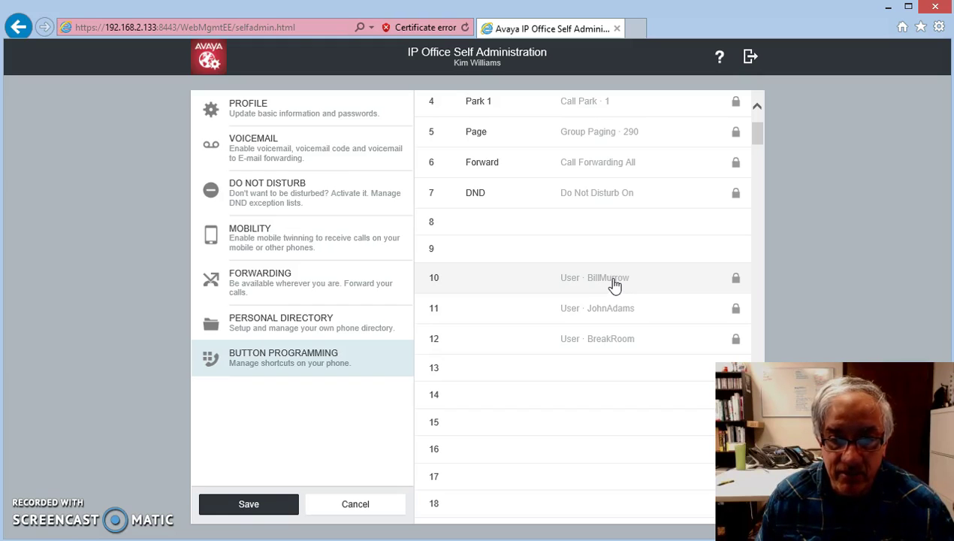
{"action": "left_click", "coordinate": [551, 285]}
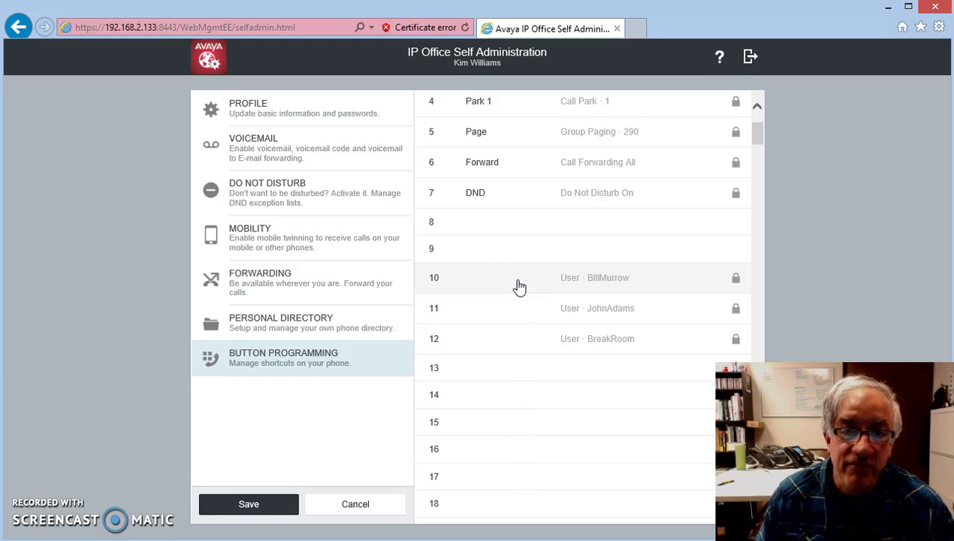
Program button 8 with the User action for extension 205, relabelled with that user's first name.
{"action": "left_click", "coordinate": [495, 229]}
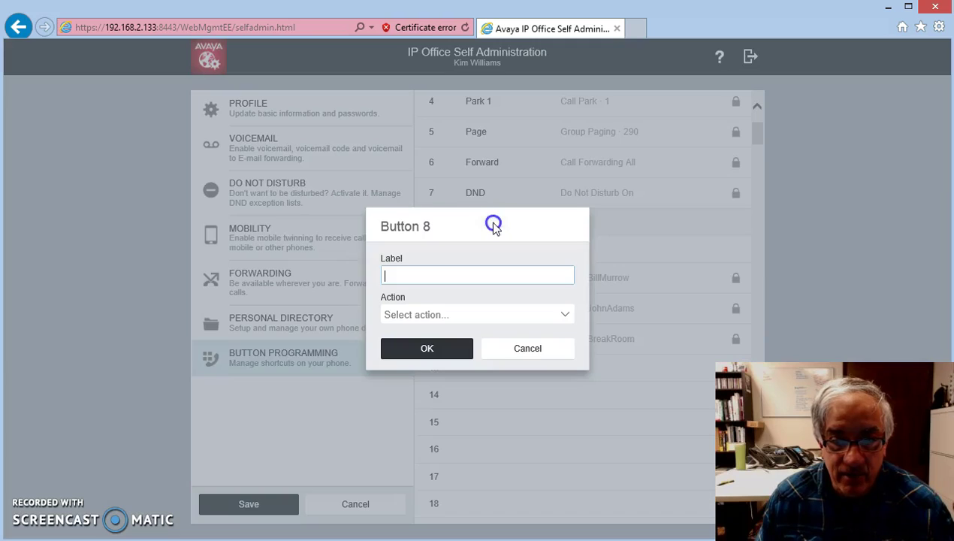
{"action": "left_click", "coordinate": [447, 273]}
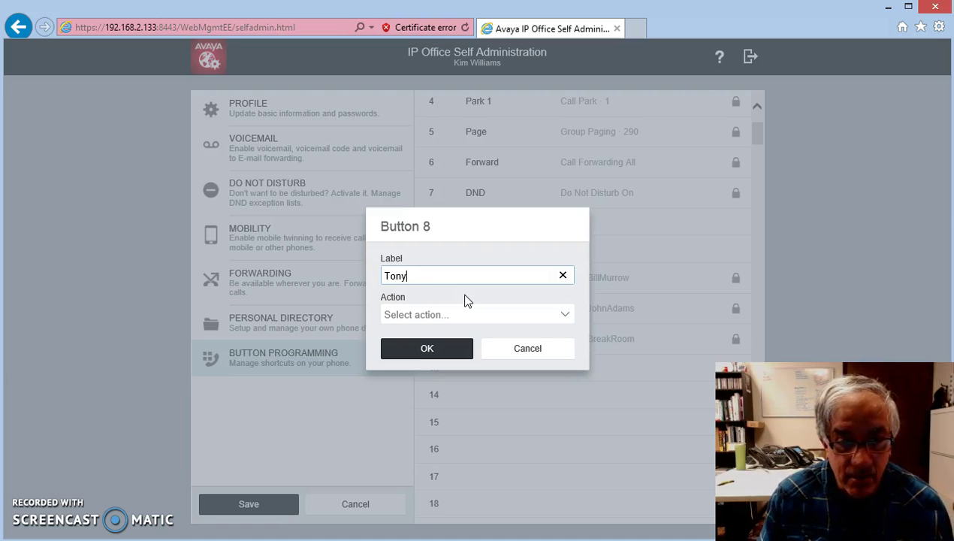
{"action": "left_click", "coordinate": [564, 316]}
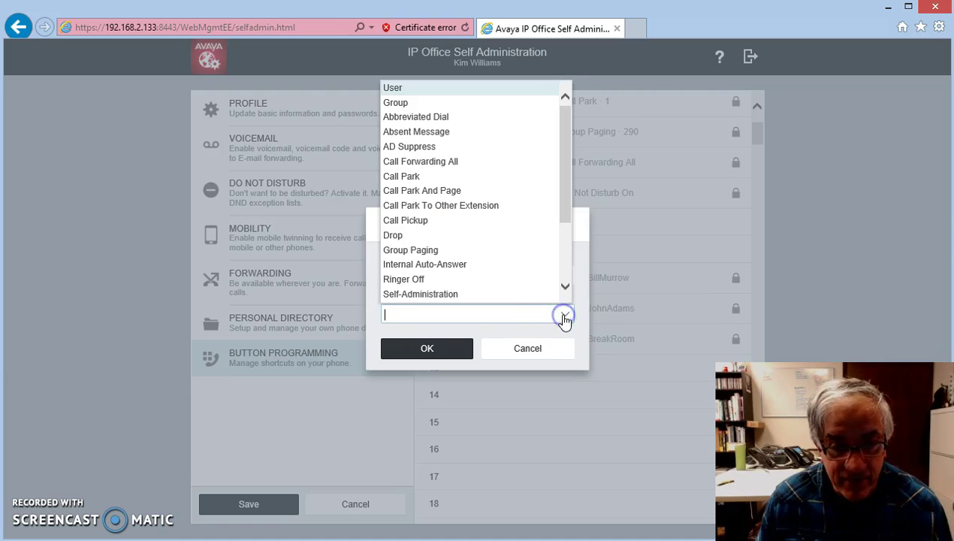
{"action": "left_click", "coordinate": [424, 88]}
{"action": "left_click", "coordinate": [503, 333]}
{"action": "left_click", "coordinate": [563, 333]}
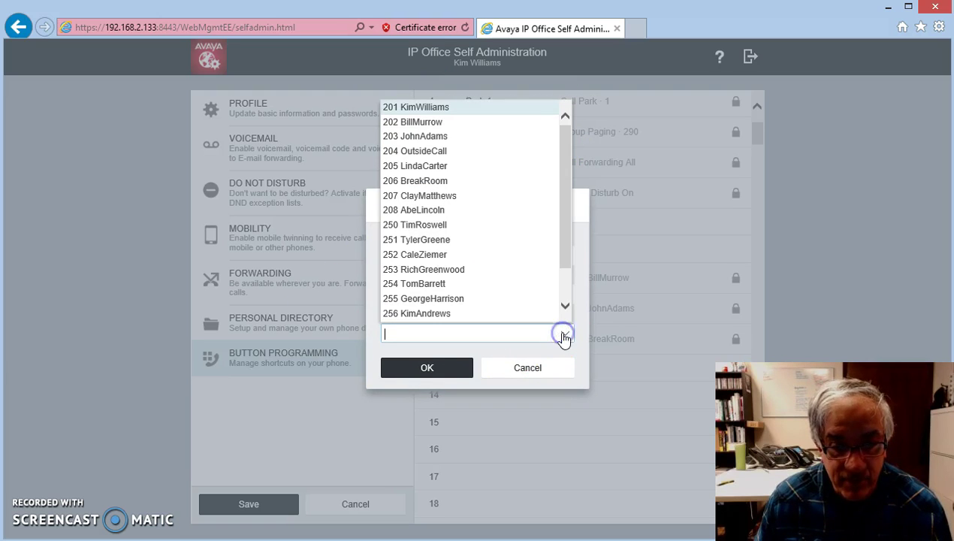
{"action": "left_click", "coordinate": [440, 167]}
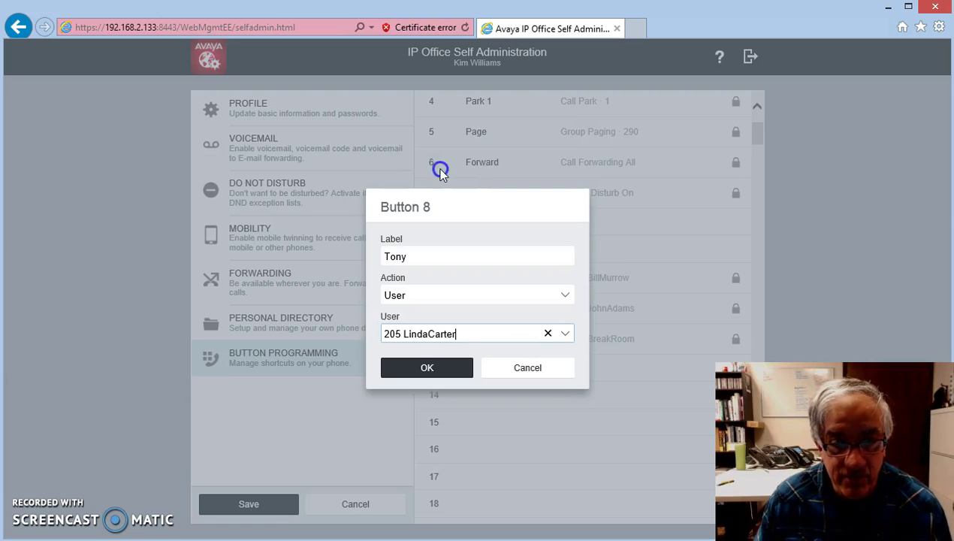
{"action": "left_click_drag", "start_coordinate": [426, 256], "coordinate": [361, 254]}
{"action": "type", "text": "Linda"}
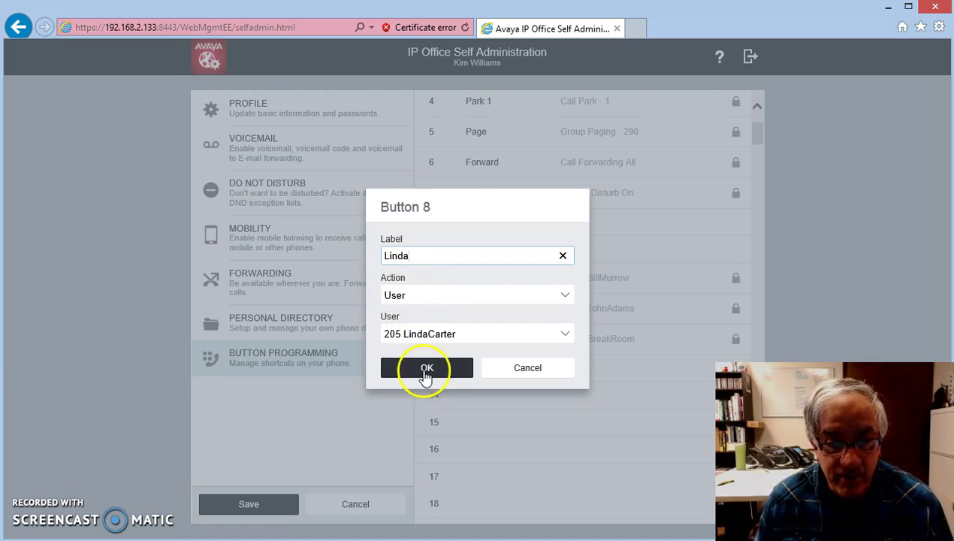
{"action": "left_click", "coordinate": [417, 368]}
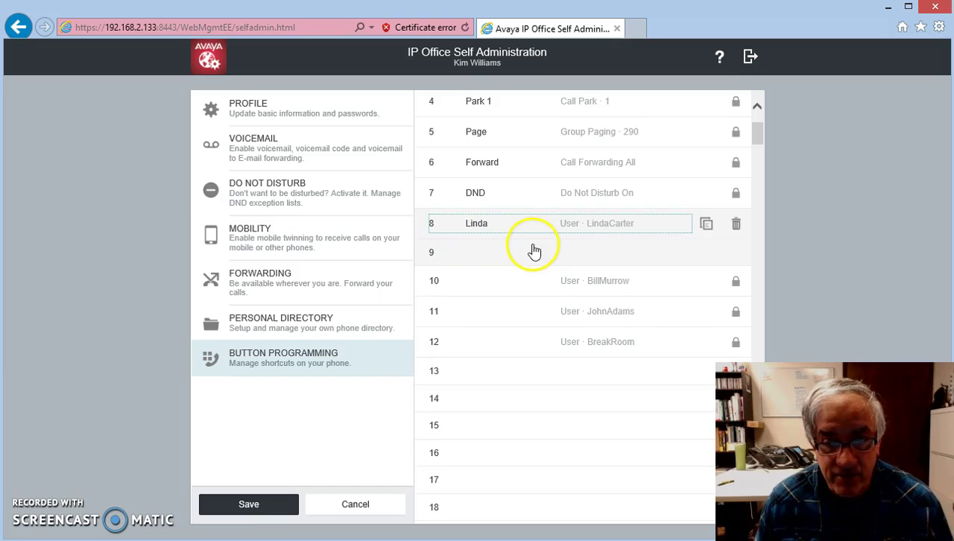
Save button 8, then give button 9 the Call Pickup action labelled 'Pickup'.
{"action": "left_click_drag", "start_coordinate": [530, 252], "coordinate": [433, 293]}
{"action": "left_click", "coordinate": [250, 505]}
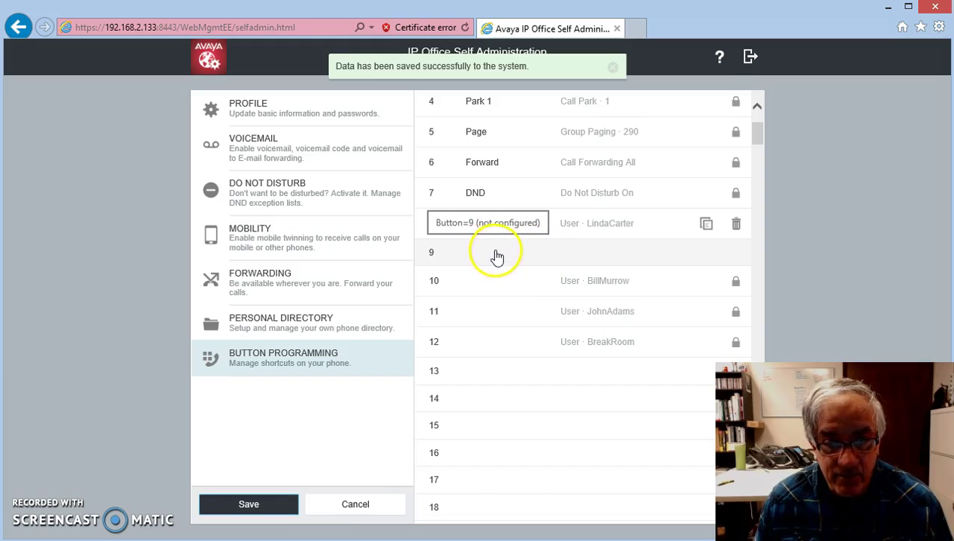
{"action": "double_click", "coordinate": [495, 254]}
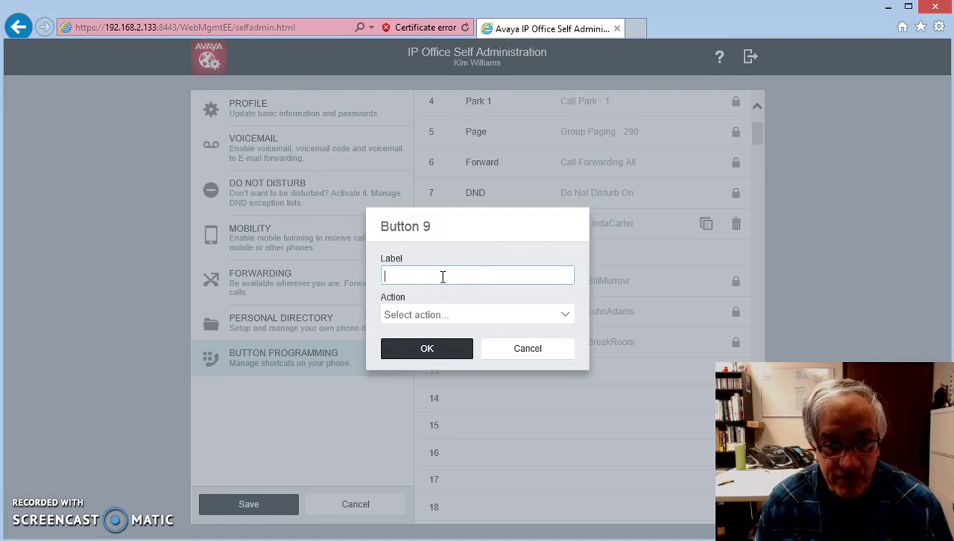
{"action": "left_click", "coordinate": [560, 317]}
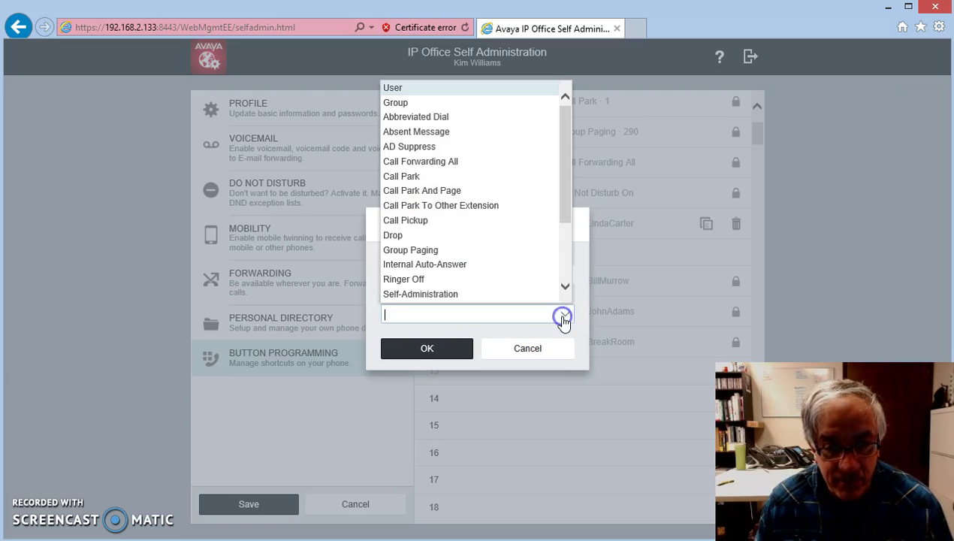
{"action": "left_click", "coordinate": [500, 222]}
{"action": "left_click", "coordinate": [431, 273]}
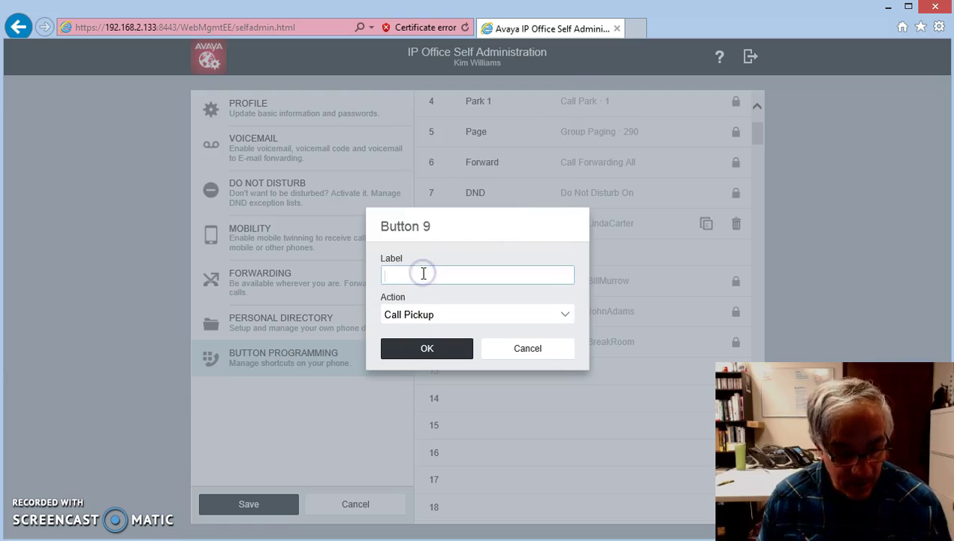
{"action": "type", "text": "Pickup"}
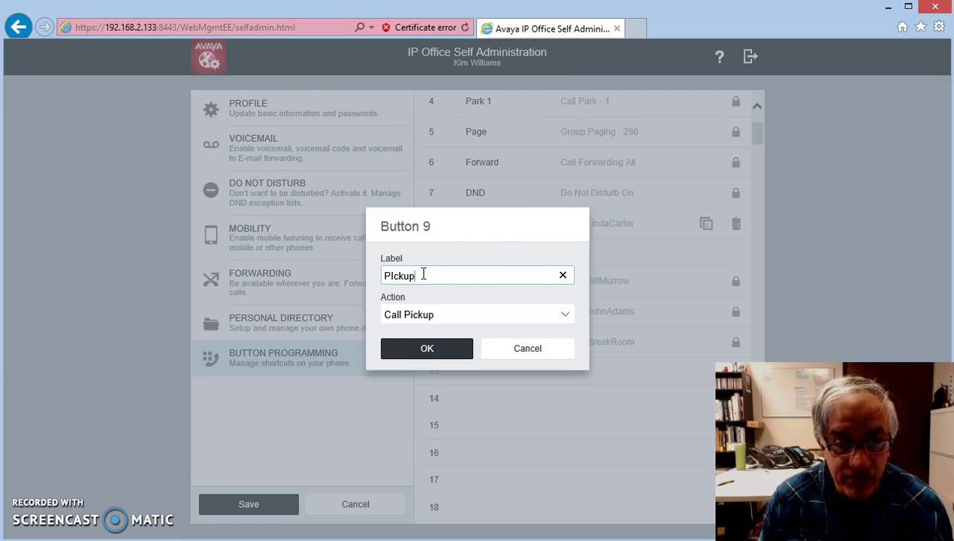
{"action": "left_click", "coordinate": [427, 348]}
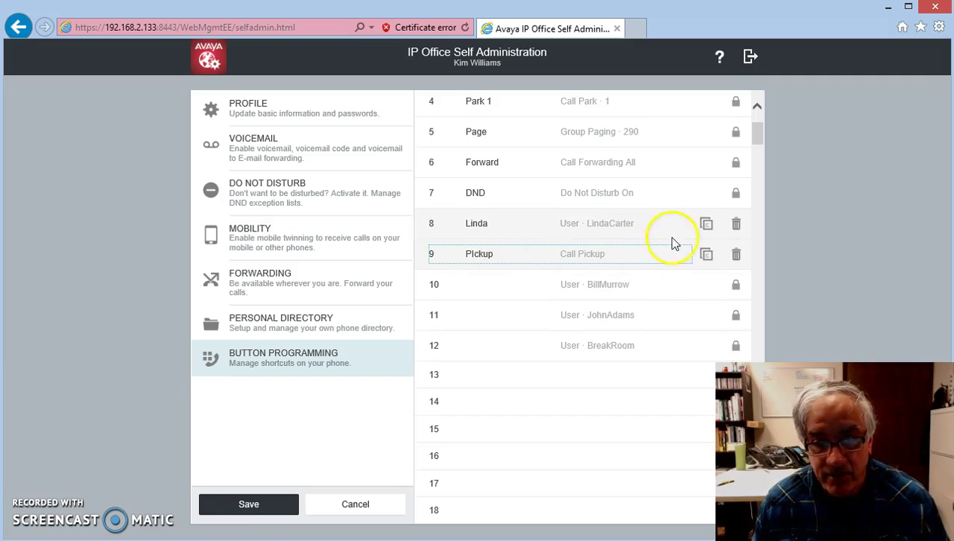
Attempt copying button 8 to button 13, then save the button programming to the system.
{"action": "left_click", "coordinate": [708, 255]}
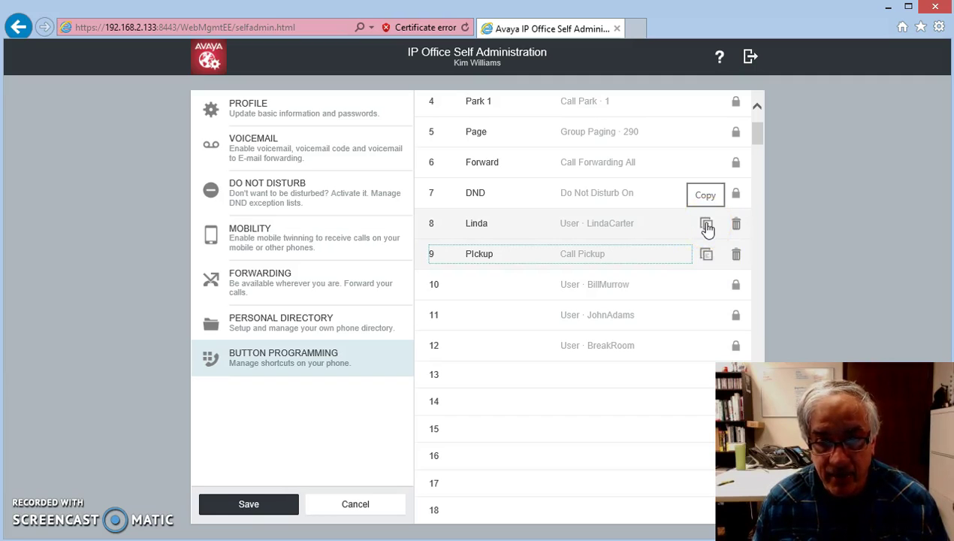
{"action": "left_click_drag", "start_coordinate": [708, 227], "coordinate": [517, 235]}
{"action": "left_click", "coordinate": [709, 224]}
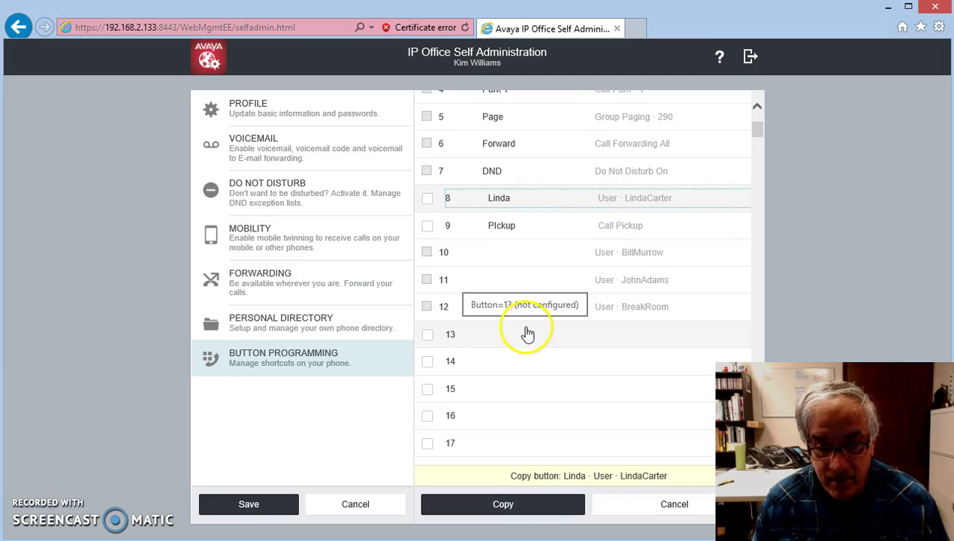
{"action": "left_click_drag", "start_coordinate": [528, 332], "coordinate": [515, 334]}
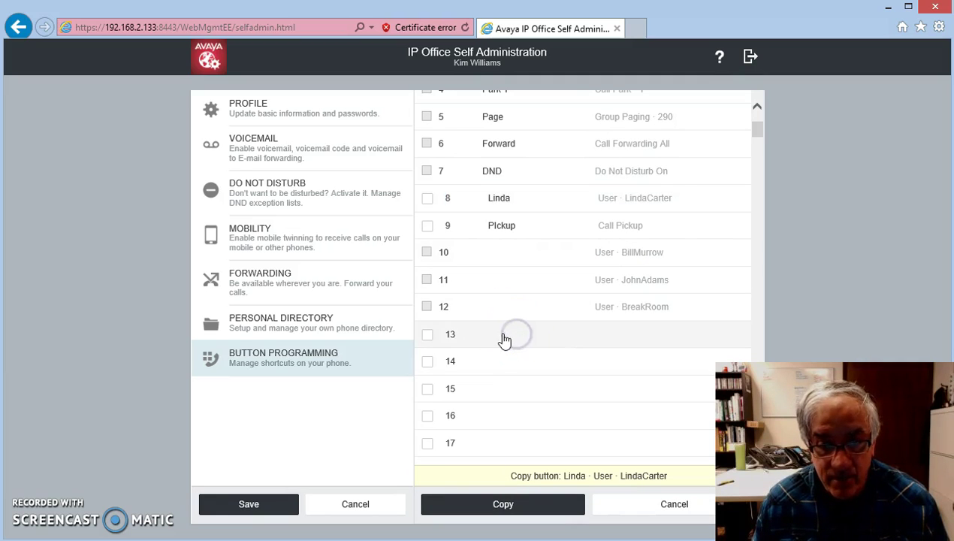
{"action": "left_click", "coordinate": [538, 385]}
{"action": "right_click", "coordinate": [506, 335]}
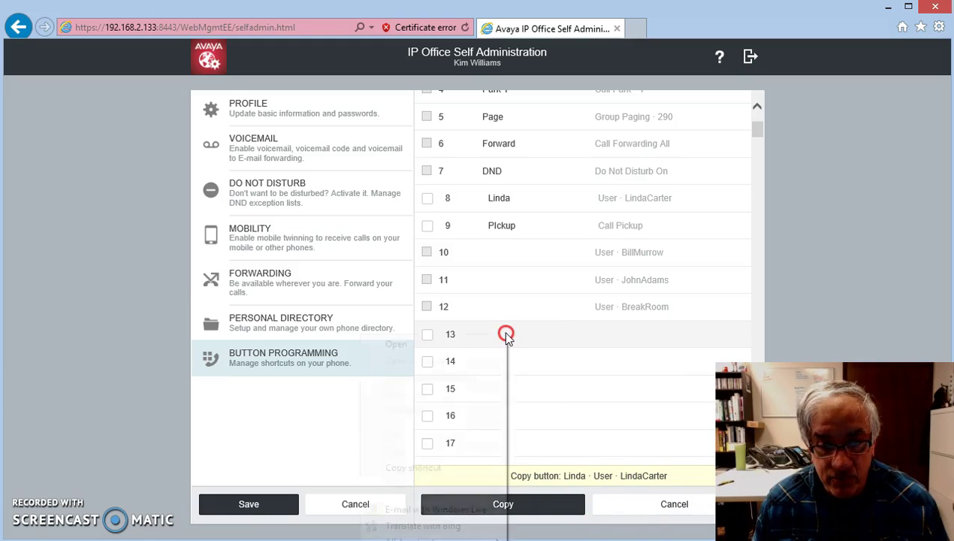
{"action": "left_click", "coordinate": [584, 369]}
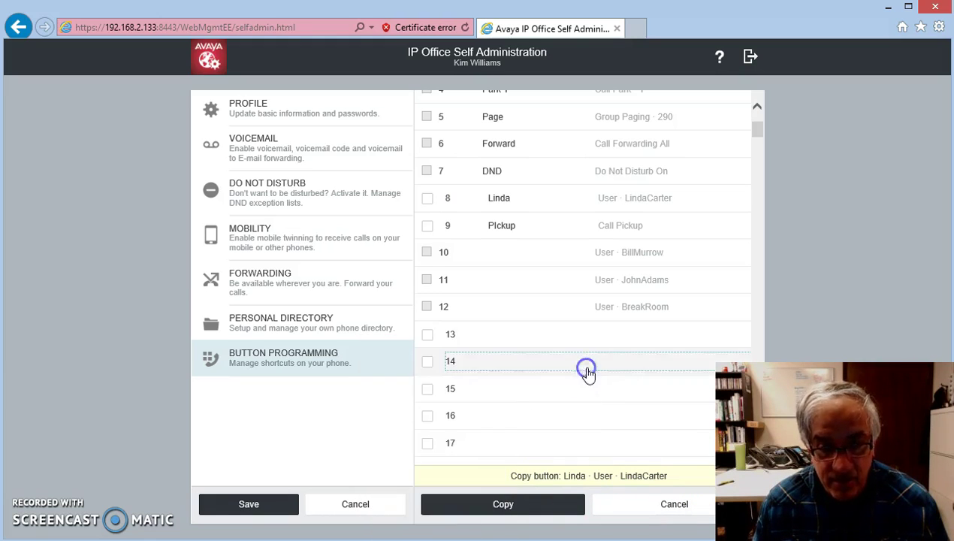
{"action": "left_click", "coordinate": [525, 336]}
{"action": "left_click", "coordinate": [503, 506]}
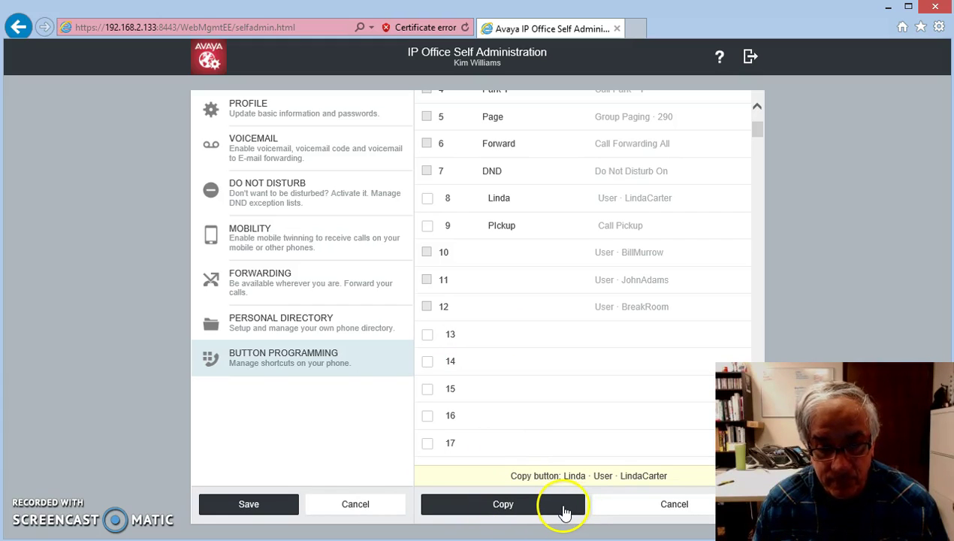
{"action": "left_click", "coordinate": [254, 508]}
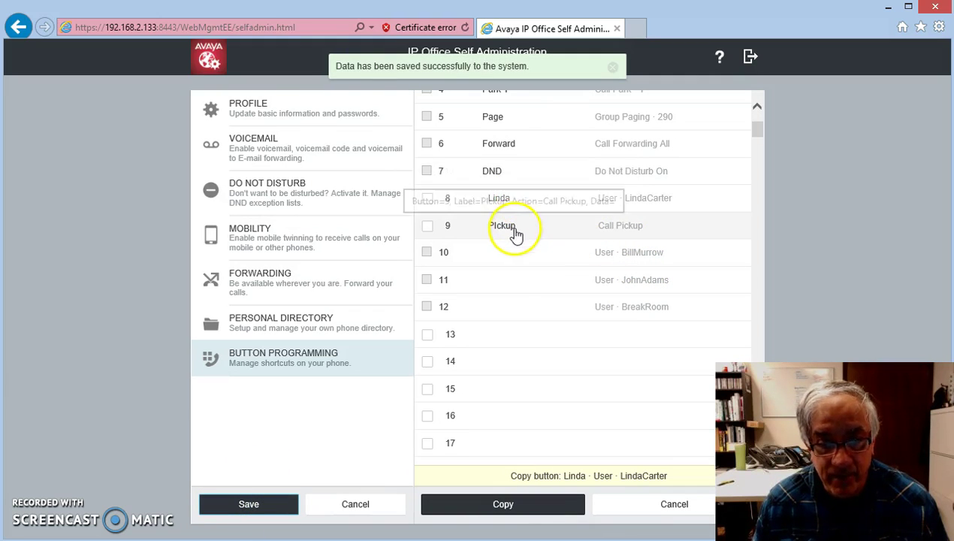
{"action": "left_click", "coordinate": [261, 510]}
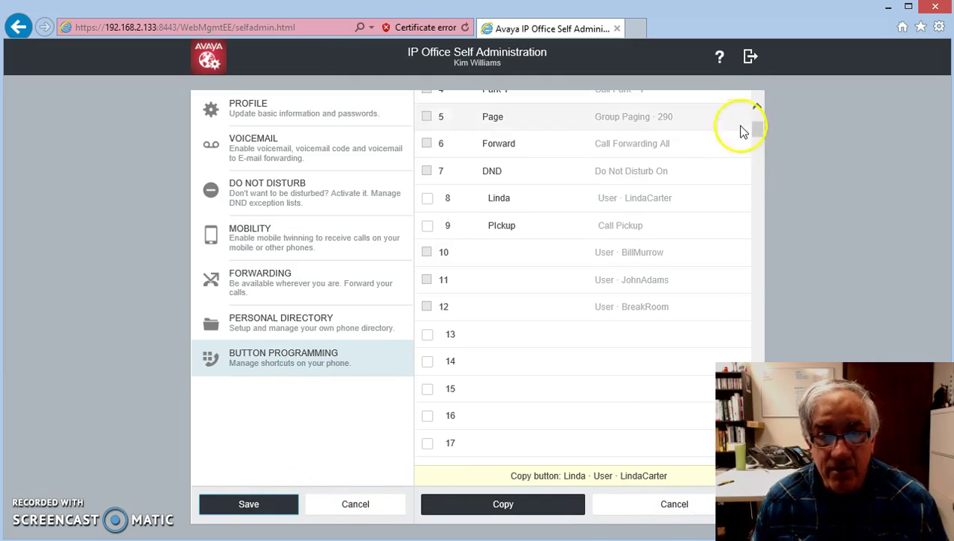
{"action": "left_click", "coordinate": [749, 60]}
{"action": "left_click", "coordinate": [426, 317]}
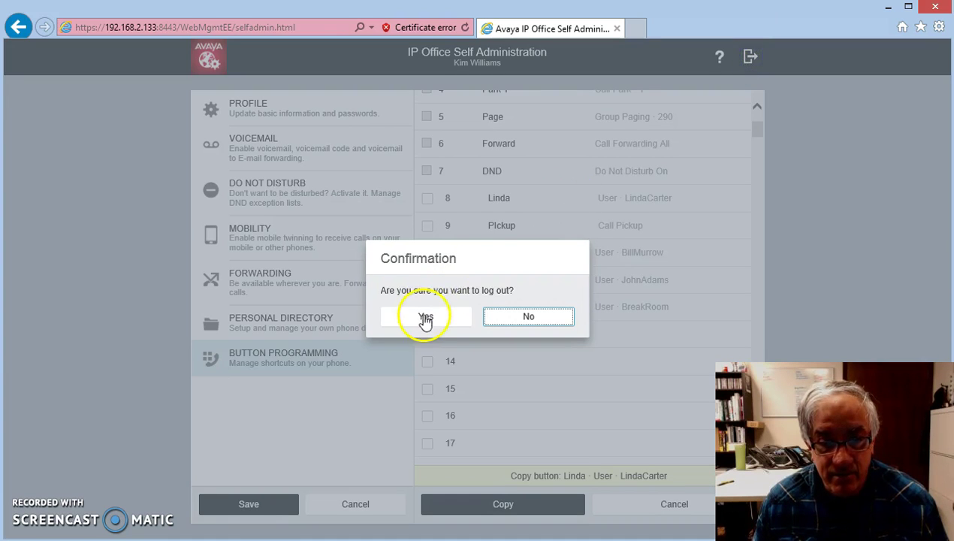